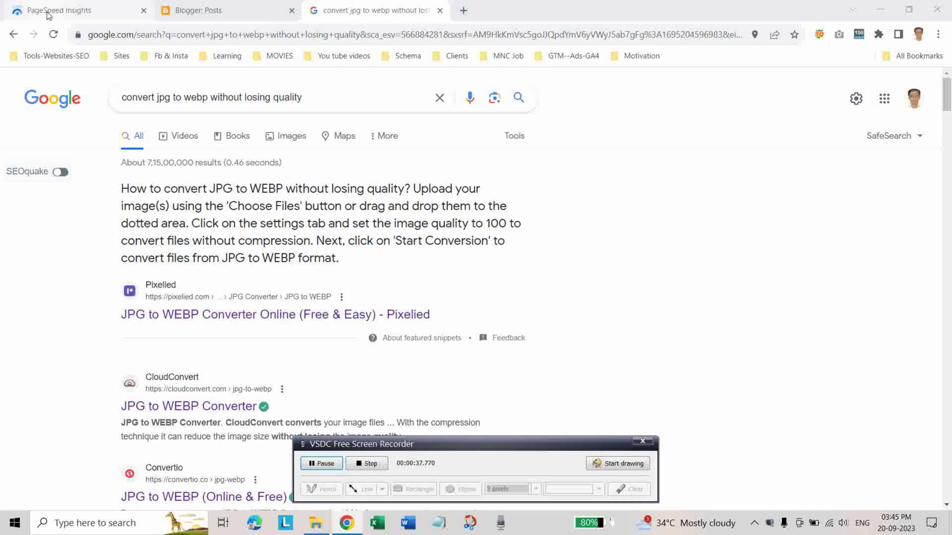
- Run a PageSpeed Insights analysis on the omtalksdigitalmarketing blog address chosen from autocomplete
click(49, 11)
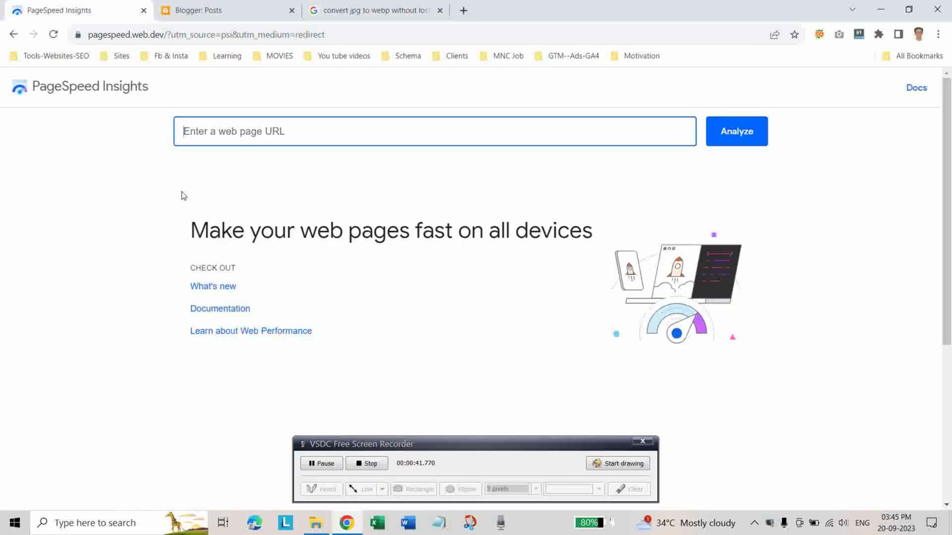
click(241, 130)
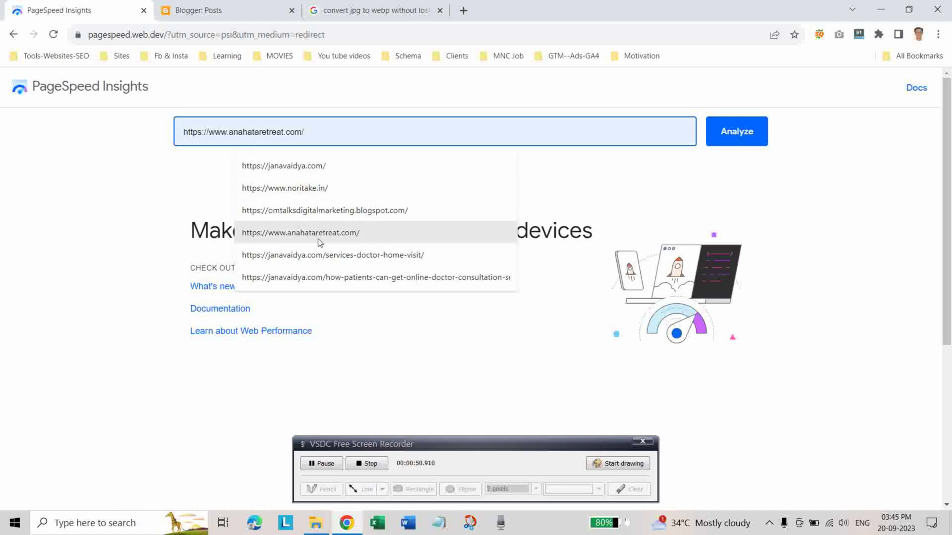
click(295, 216)
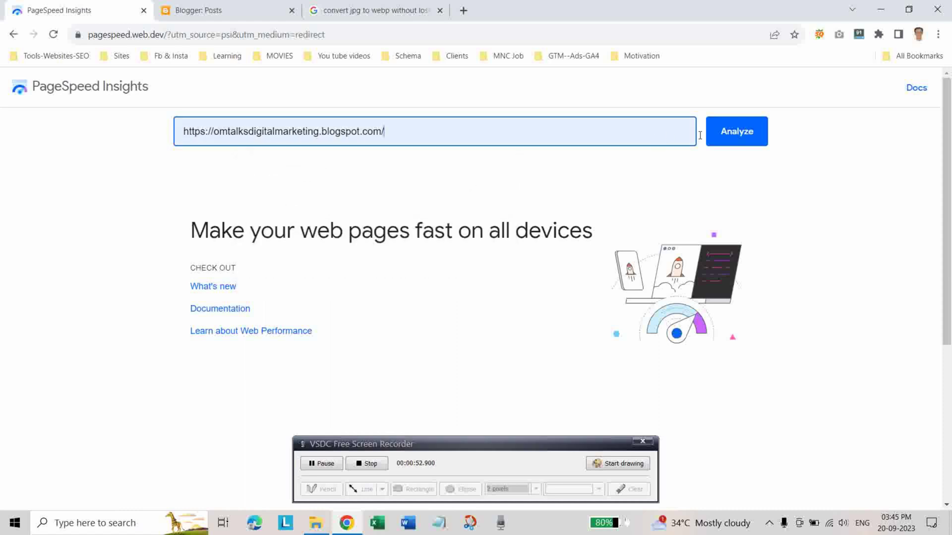
click(726, 140)
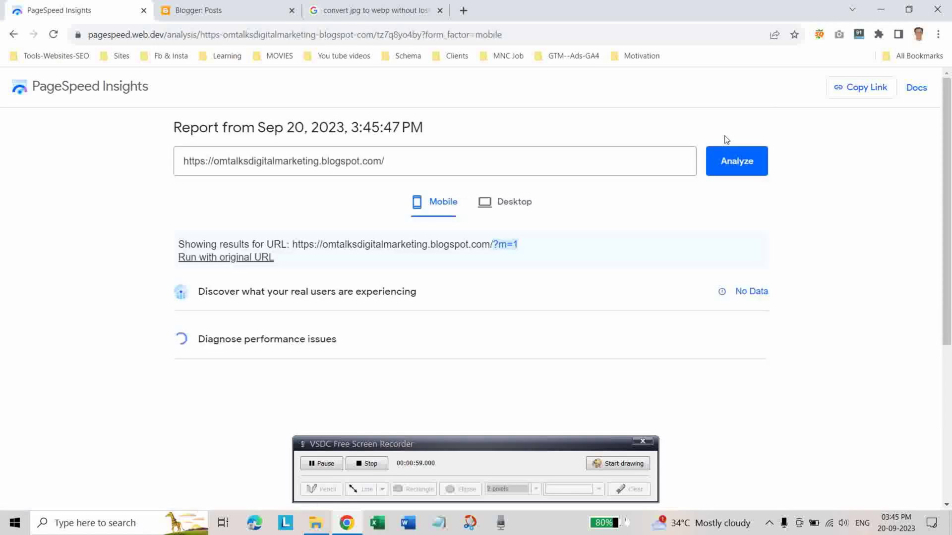
scroll(275, 373, down, 2)
scroll(270, 369, down, 3)
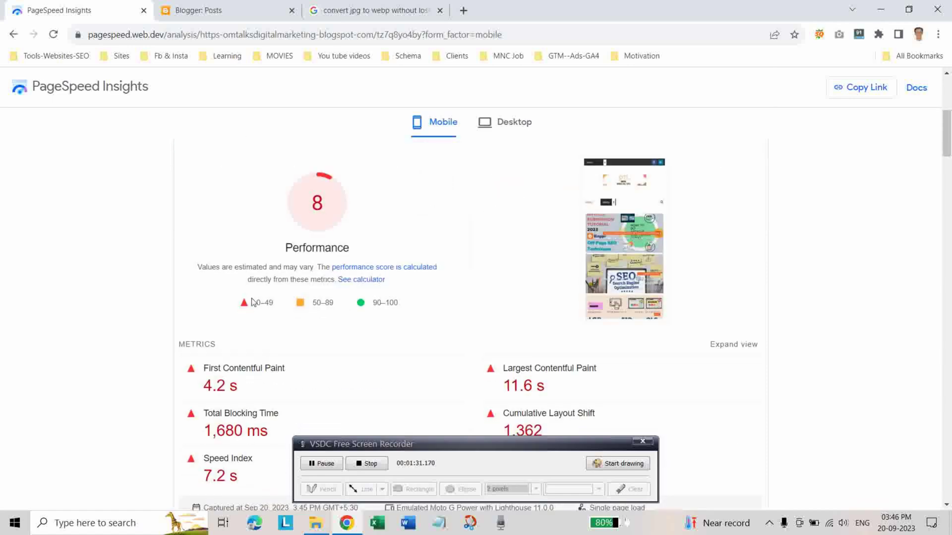
scroll(386, 279, up, 1)
scroll(379, 281, up, 1)
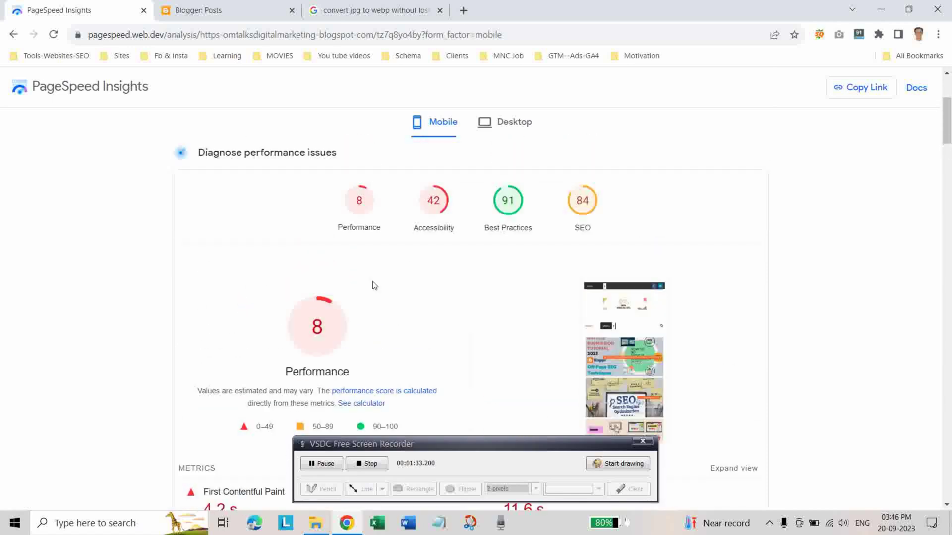
scroll(383, 291, down, 2)
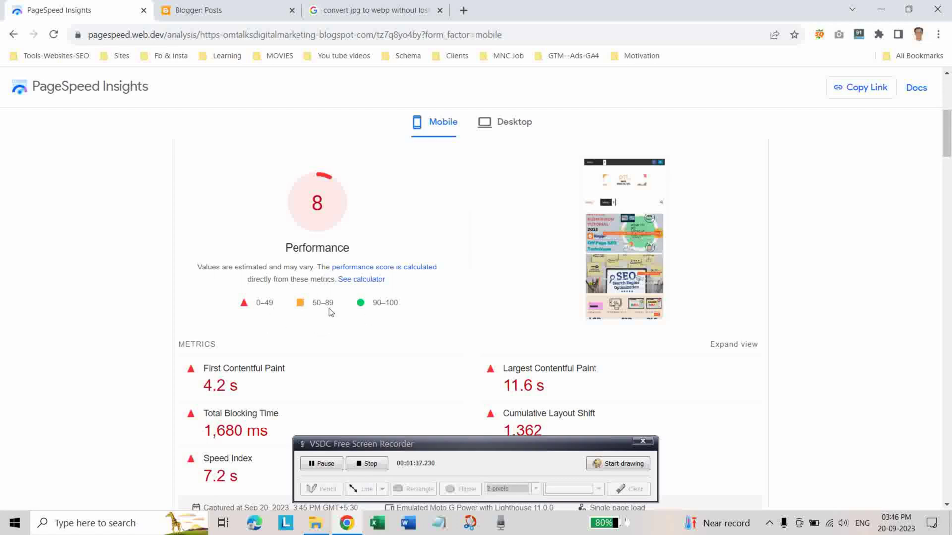
scroll(327, 317, down, 3)
scroll(325, 317, down, 2)
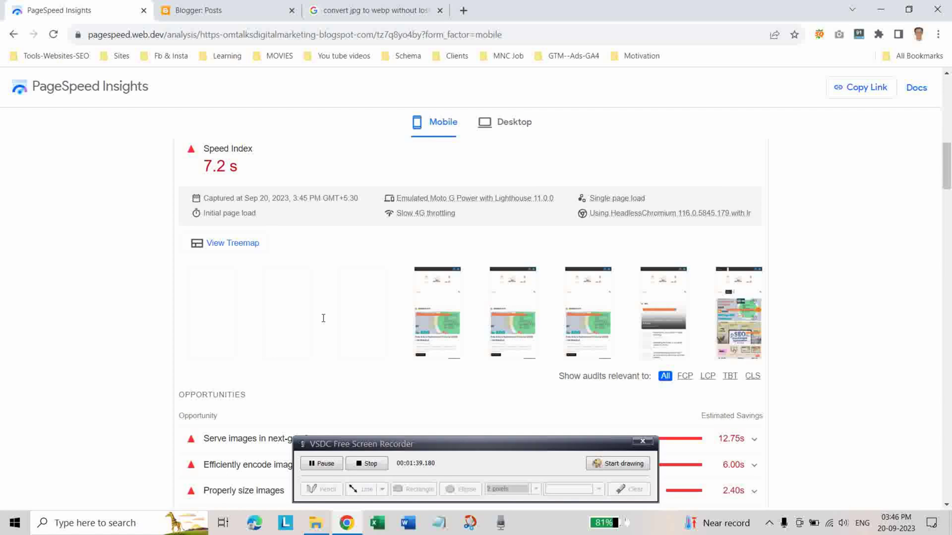
scroll(323, 319, down, 4)
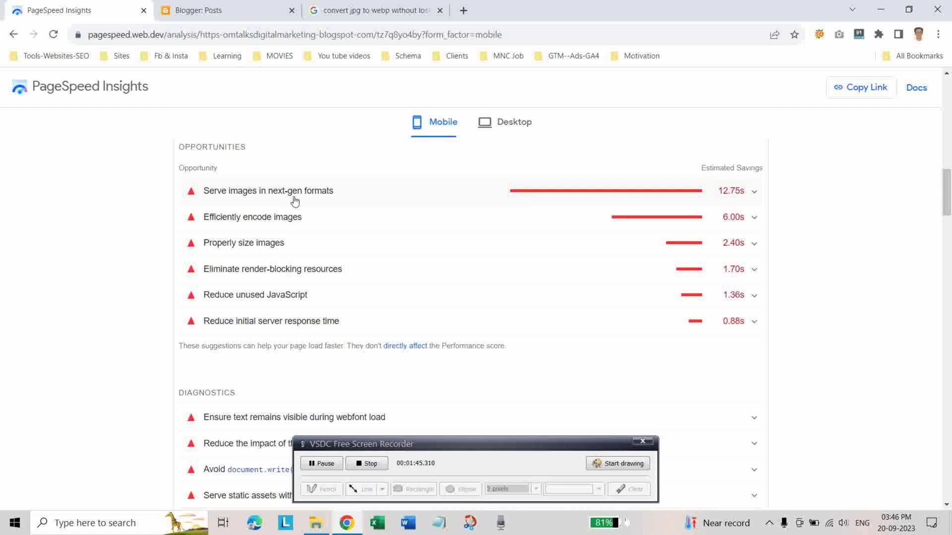
- Expand 'Serve images in next-gen formats' to list the 332.5 KiB Core Web Vitals JPG
click(753, 198)
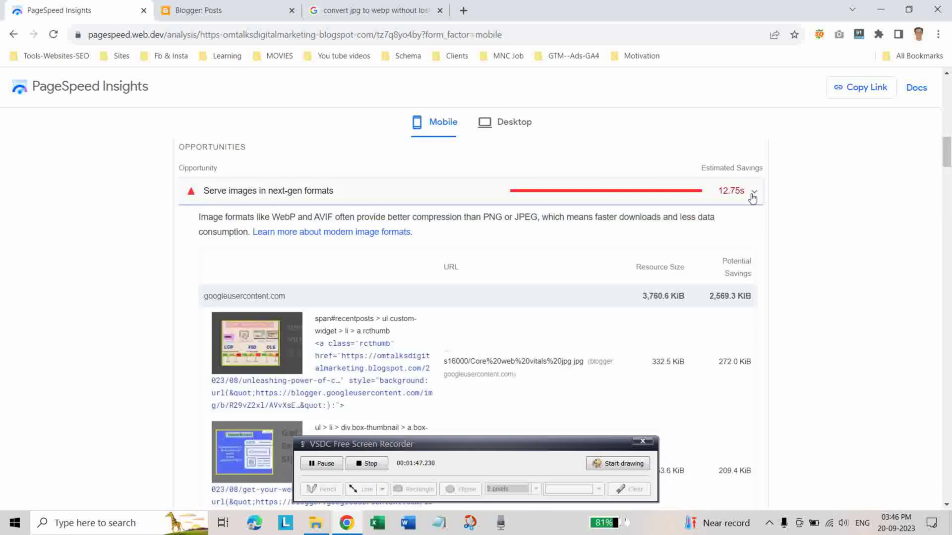
scroll(617, 315, down, 1)
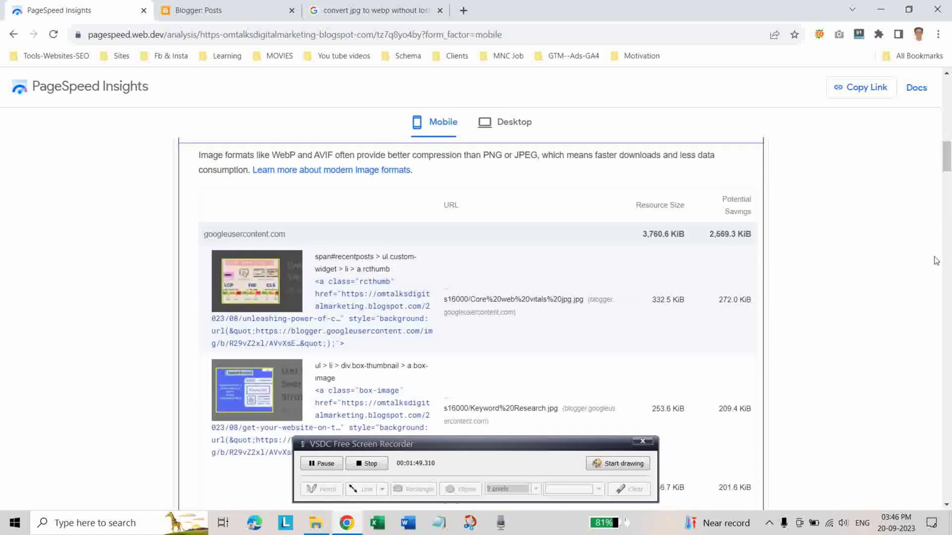
scroll(279, 308, down, 2)
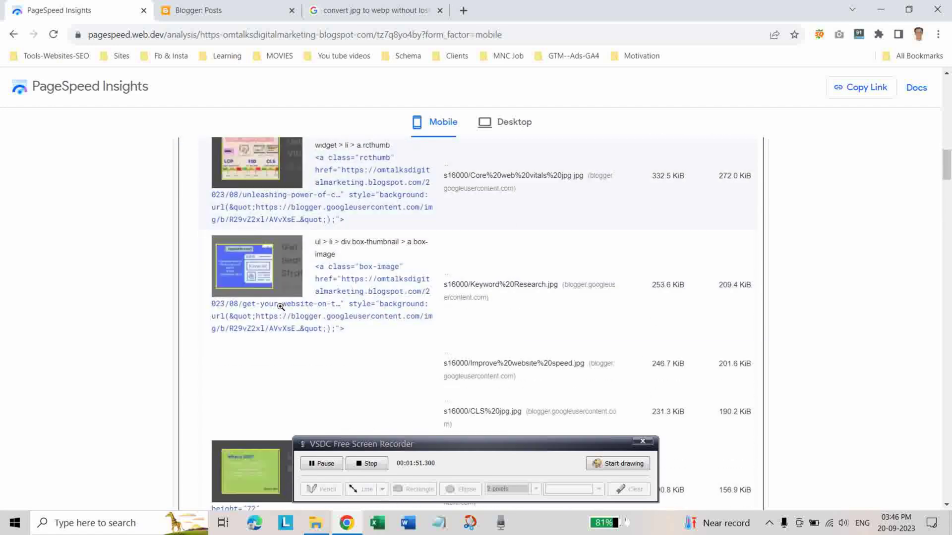
scroll(298, 362, up, 1)
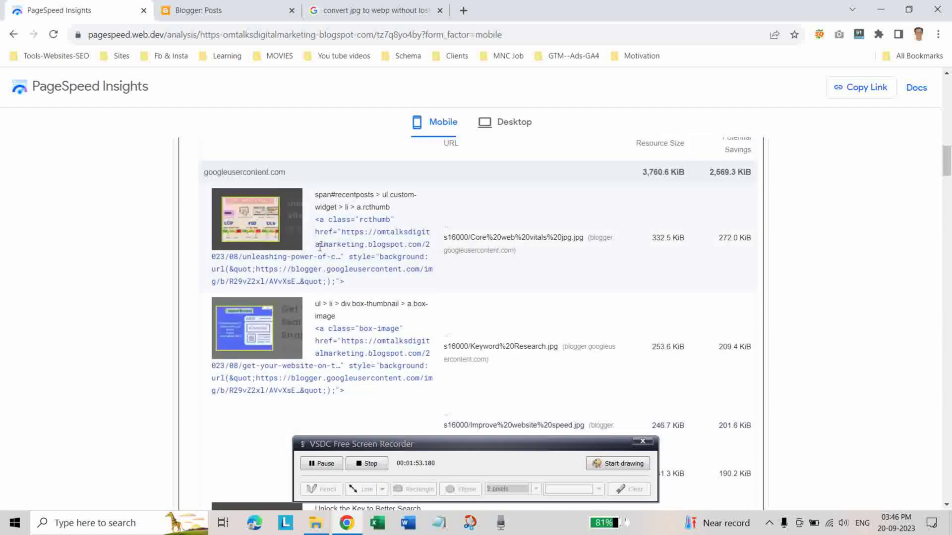
scroll(338, 295, up, 2)
scroll(666, 301, down, 1)
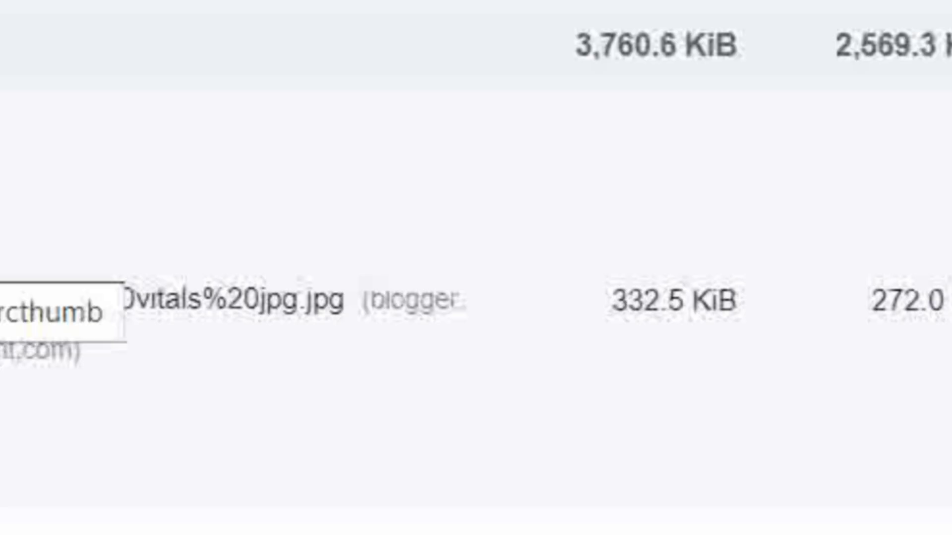
scroll(327, 298, up, 5)
scroll(328, 298, up, 5)
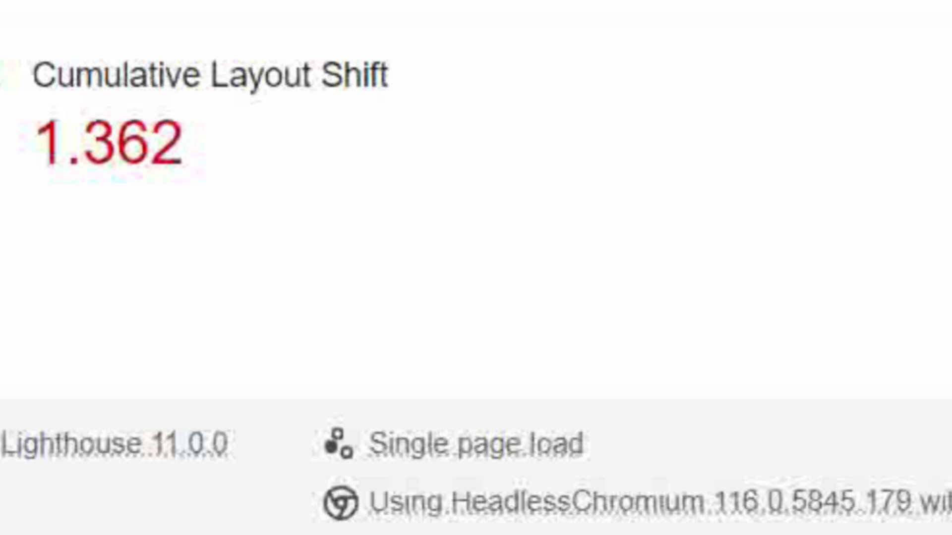
scroll(328, 298, up, 10)
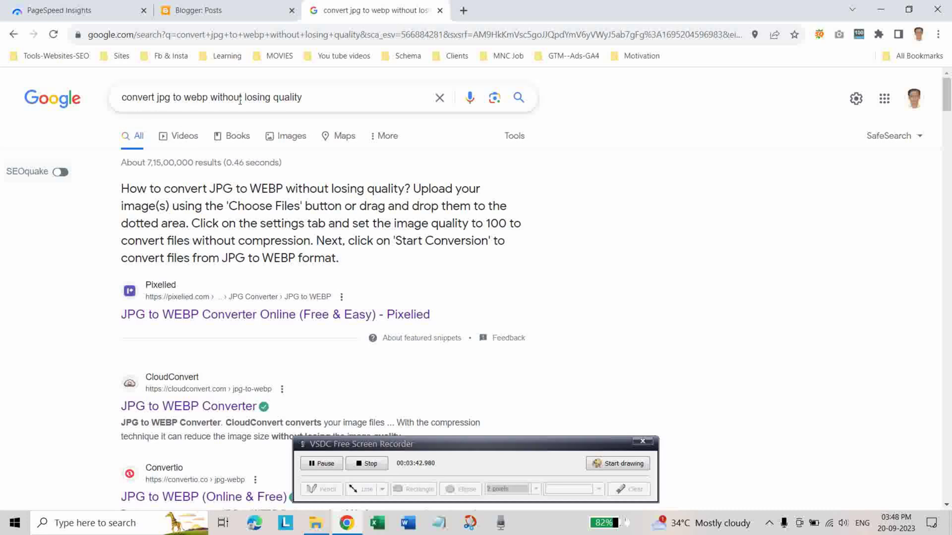
scroll(443, 247, down, 2)
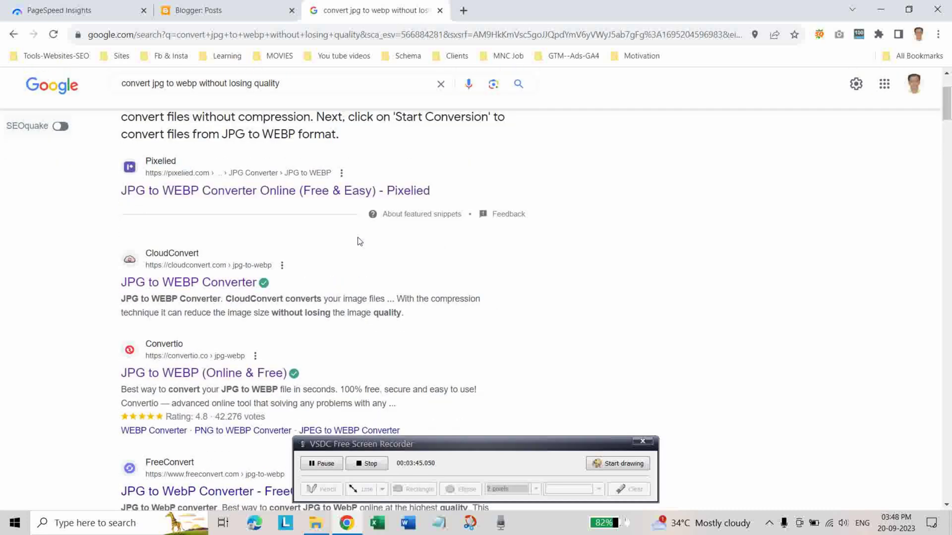
- Open Pixelied's JPG to WEBP converter in a new tab, then re-expand the next-gen formats details
right_click(214, 190)
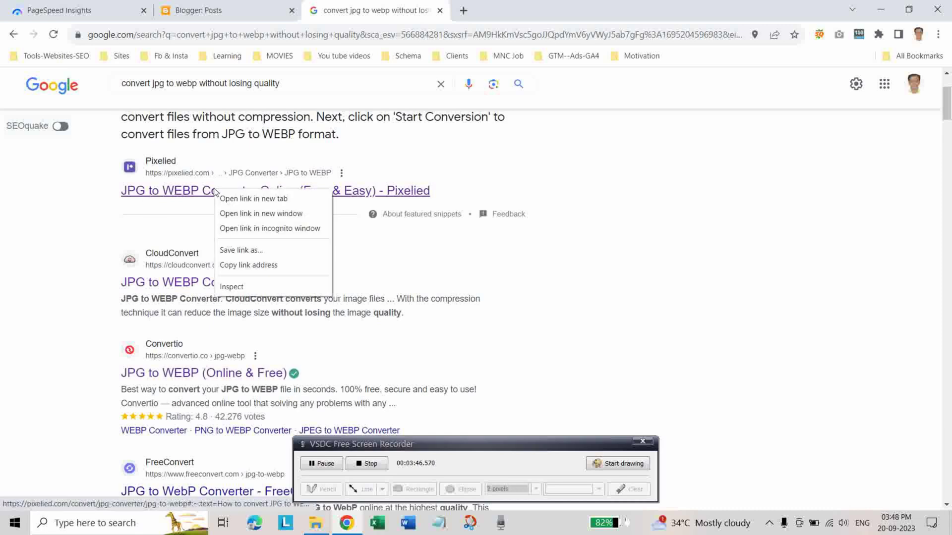
click(246, 198)
click(480, 10)
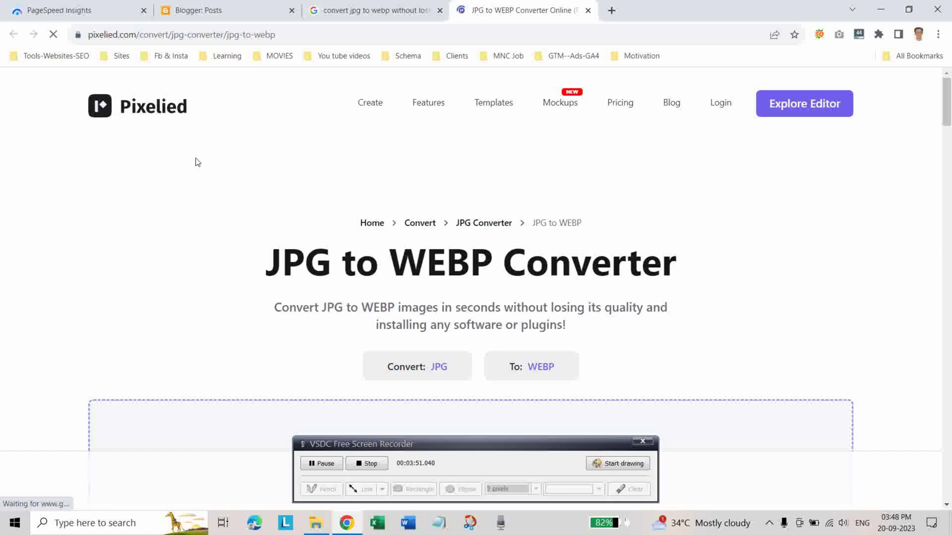
click(90, 11)
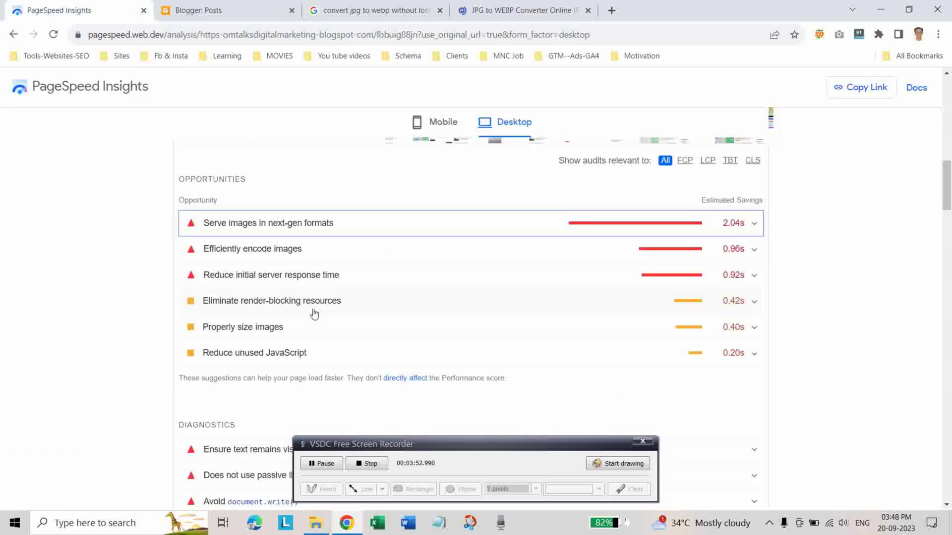
click(751, 228)
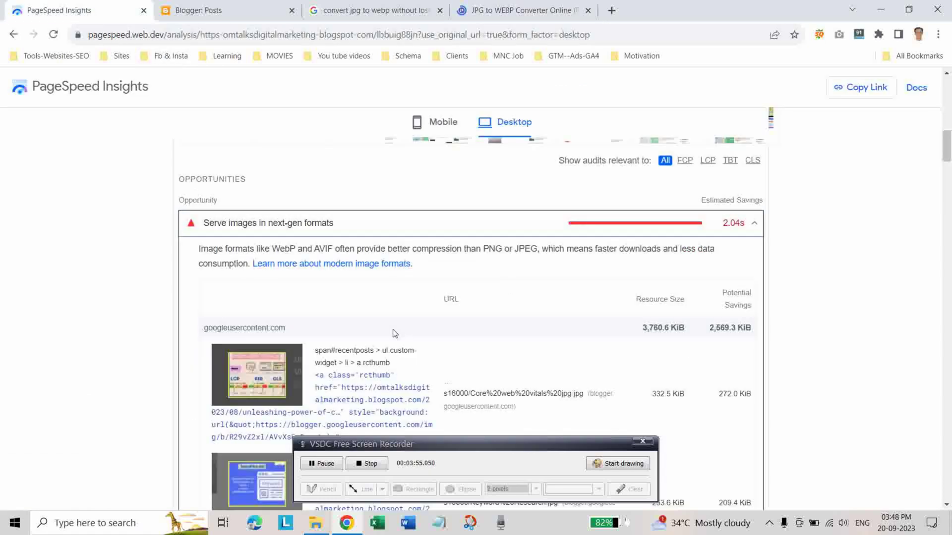
scroll(251, 352, down, 1)
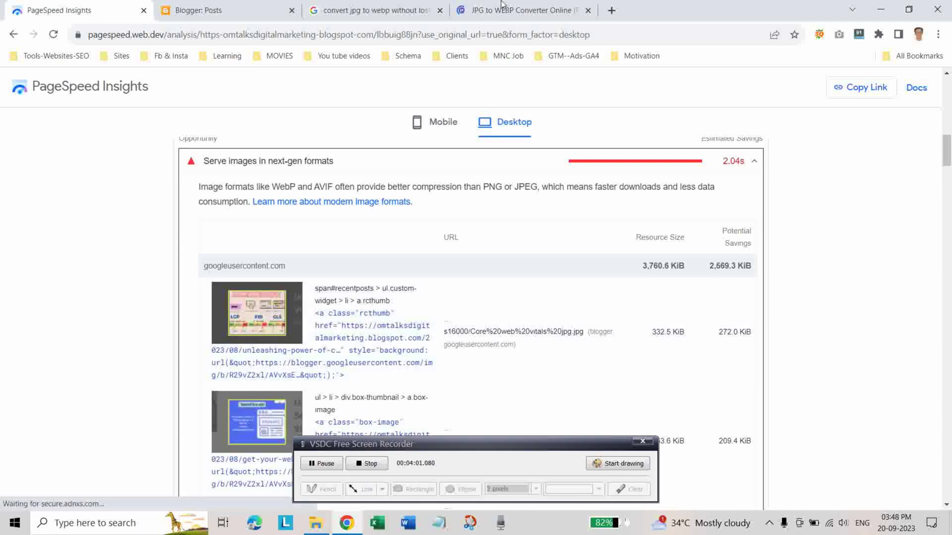
- Convert the Core web vitals JPG to WebP in Pixelied, download it, and minimise Chrome
key(ctrl+4)
scroll(573, 232, down, 2)
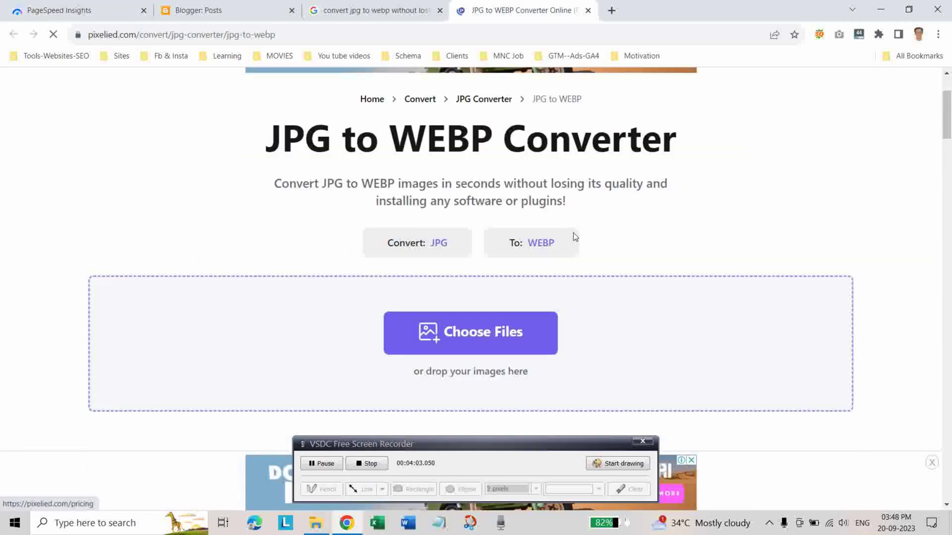
scroll(521, 224, down, 2)
scroll(483, 222, up, 2)
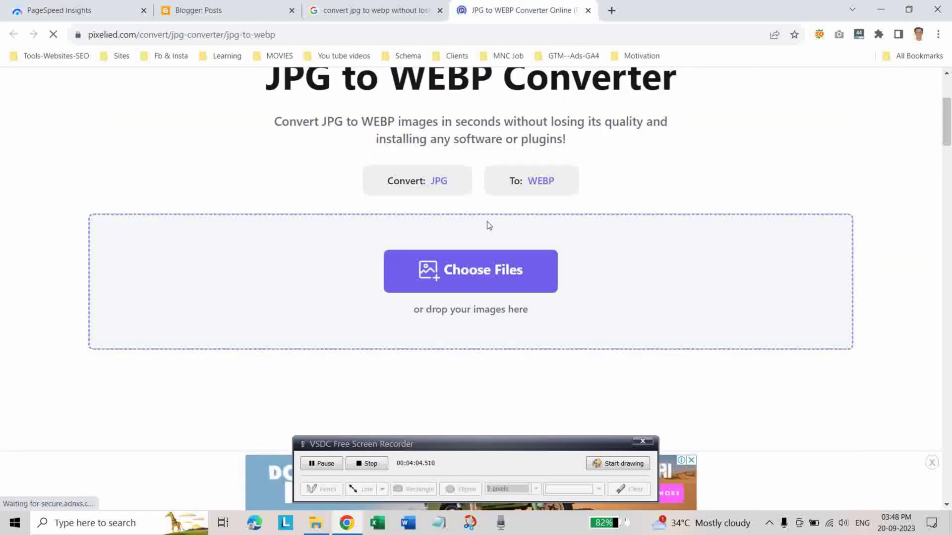
click(461, 268)
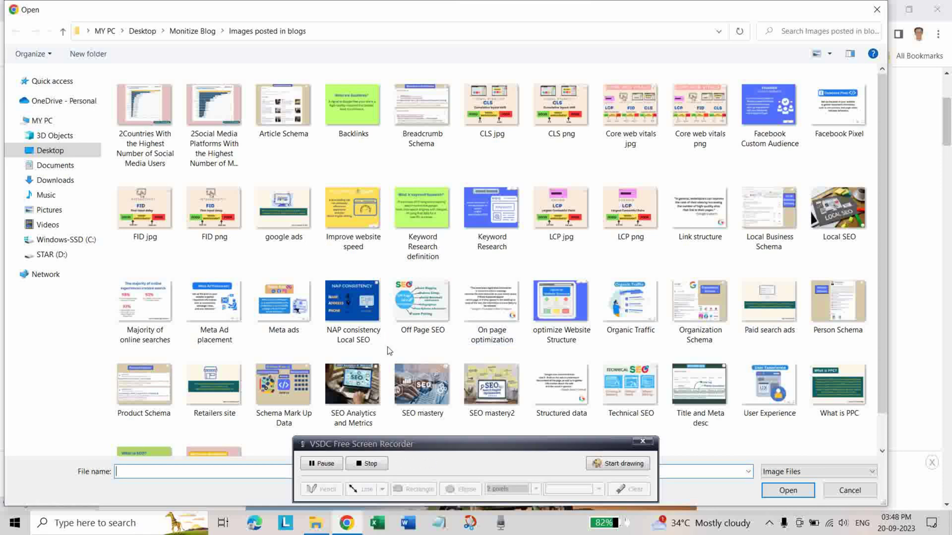
click(618, 132)
click(787, 490)
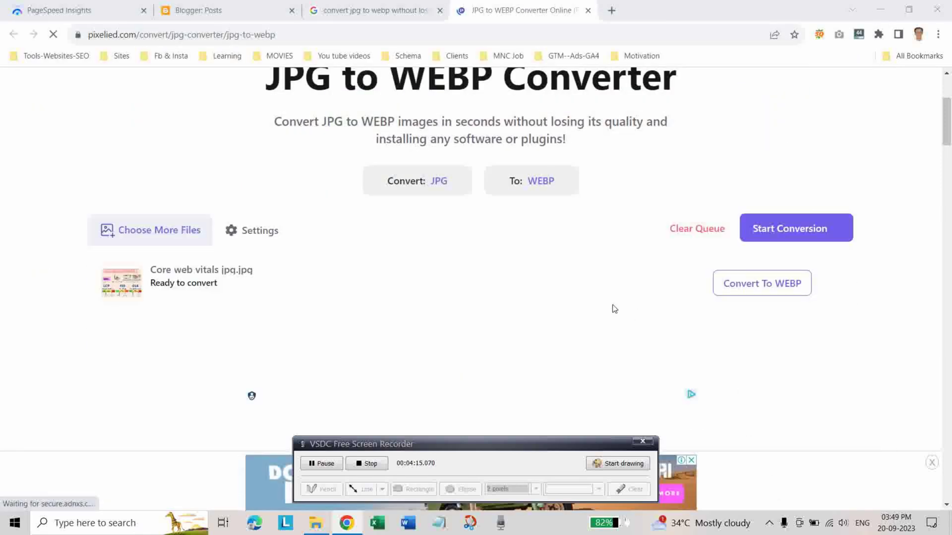
click(753, 292)
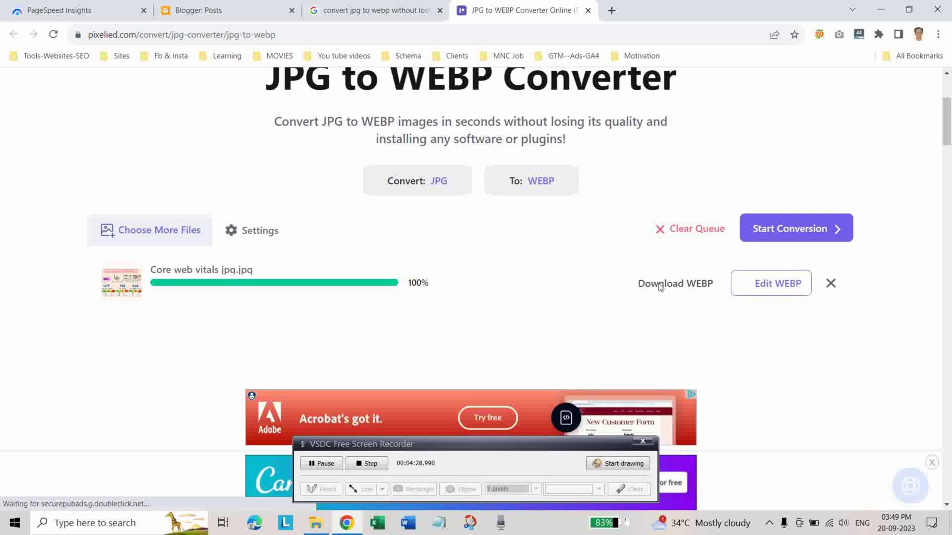
click(659, 287)
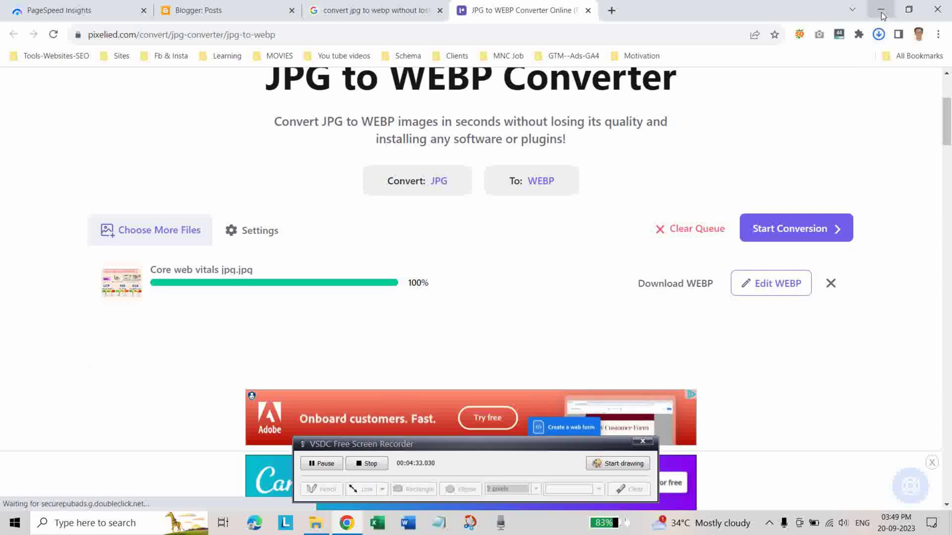
click(881, 10)
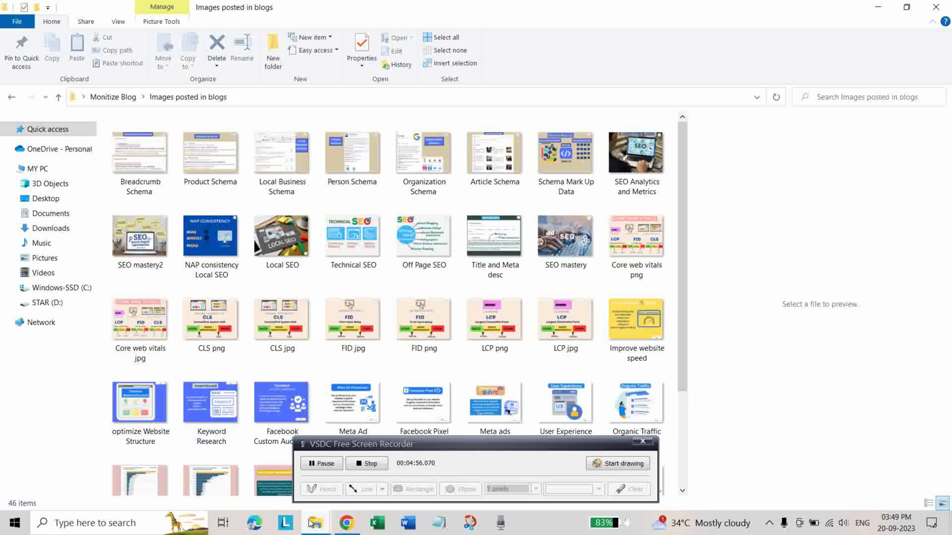
- Bring the File Explorer Downloads window to the front from the taskbar
click(315, 523)
click(265, 479)
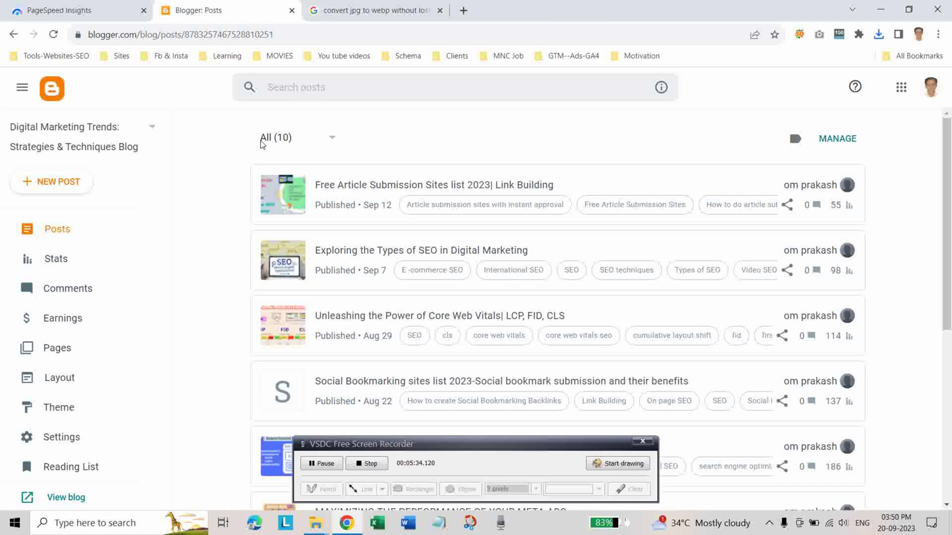
scroll(577, 200, down, 2)
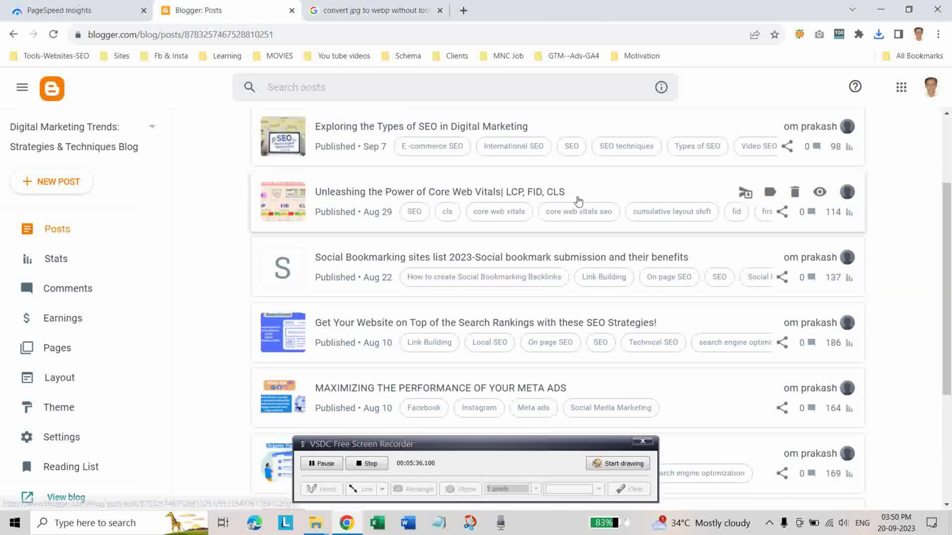
- Open the 'Unleashing the Power of Core Web Vitals' post and select its infographic
click(578, 195)
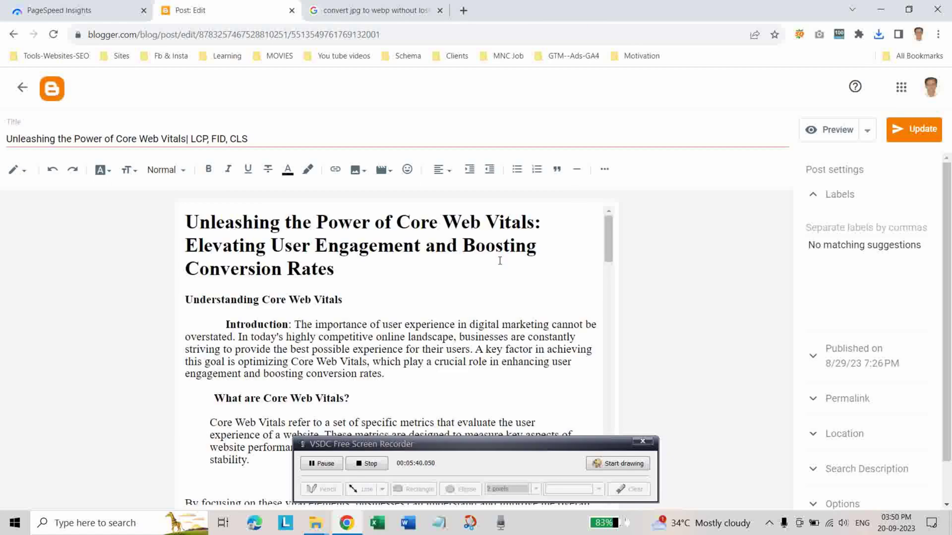
scroll(479, 298, down, 2)
scroll(479, 298, down, 1)
scroll(461, 279, down, 3)
scroll(472, 303, down, 4)
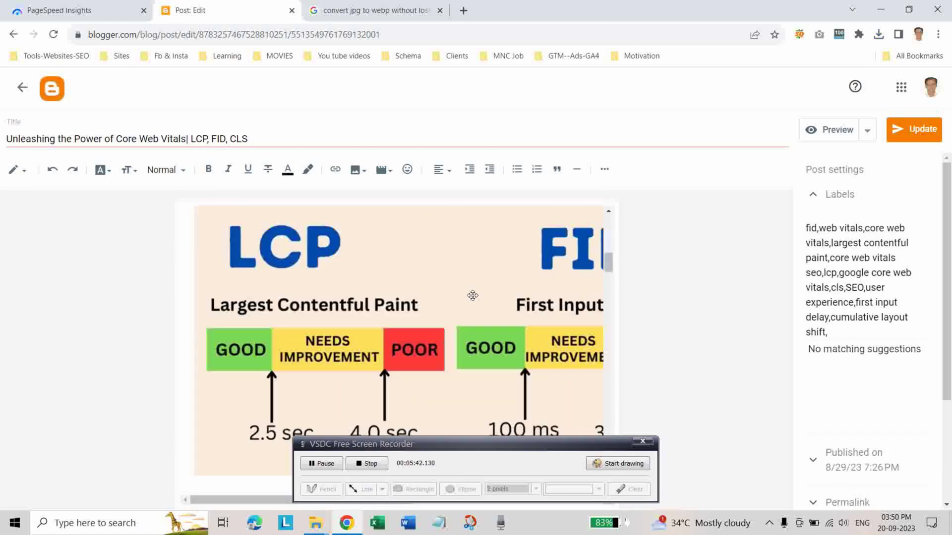
scroll(431, 331, down, 2)
scroll(446, 351, up, 1)
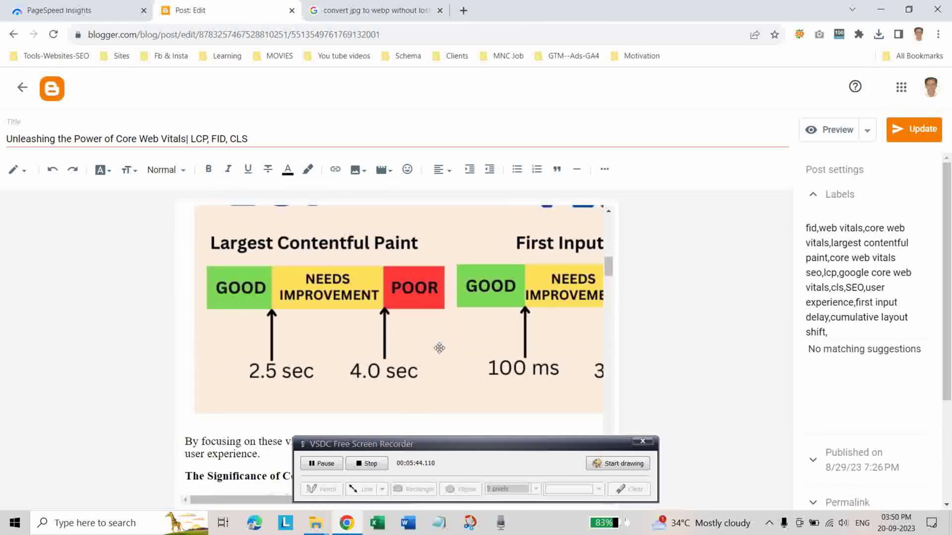
scroll(377, 330, up, 1)
scroll(378, 330, up, 3)
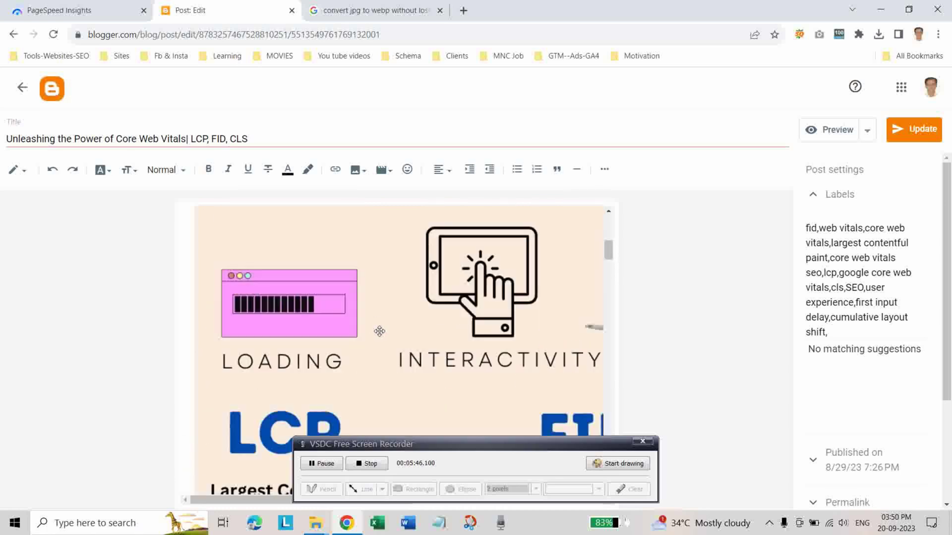
scroll(410, 345, up, 2)
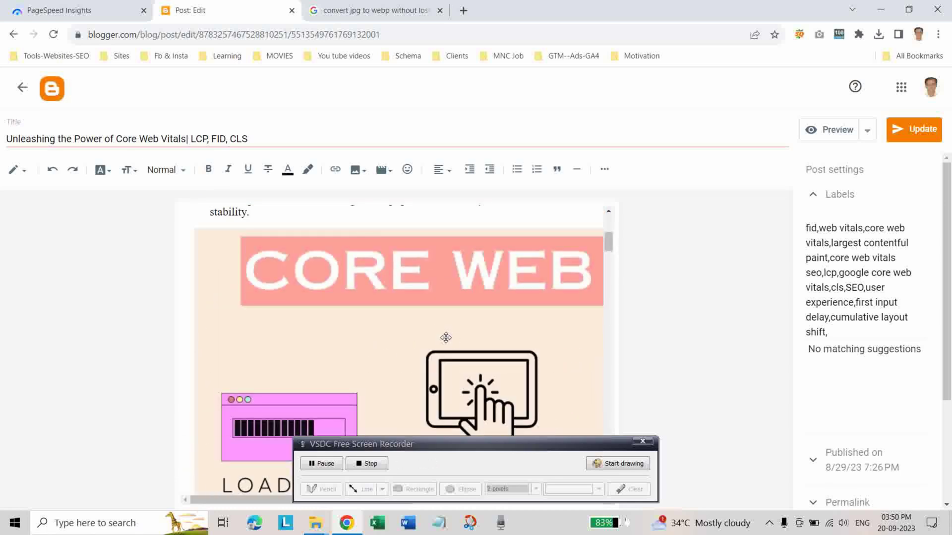
click(388, 337)
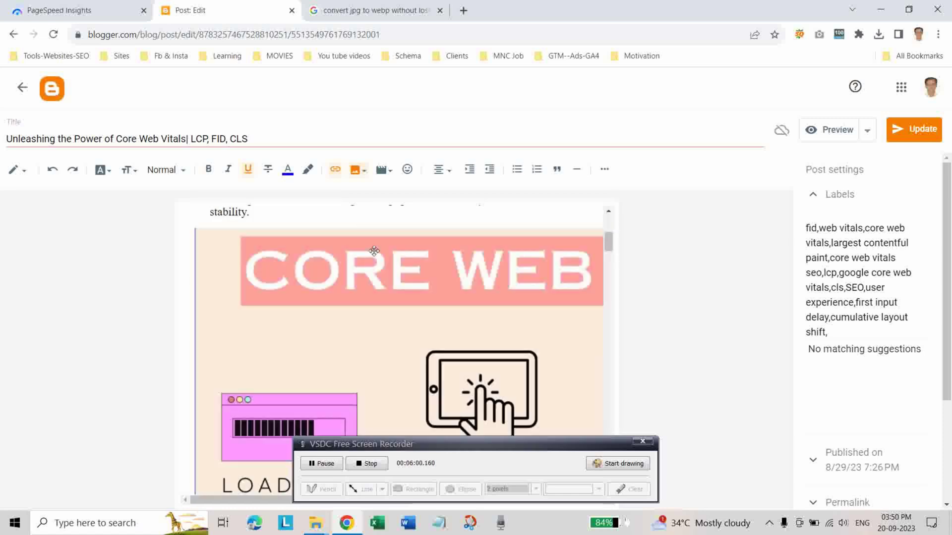
- Delete the old Core Web Vitals infographic, leaving an empty line in its place
click(283, 266)
scroll(277, 333, up, 1)
key(Delete)
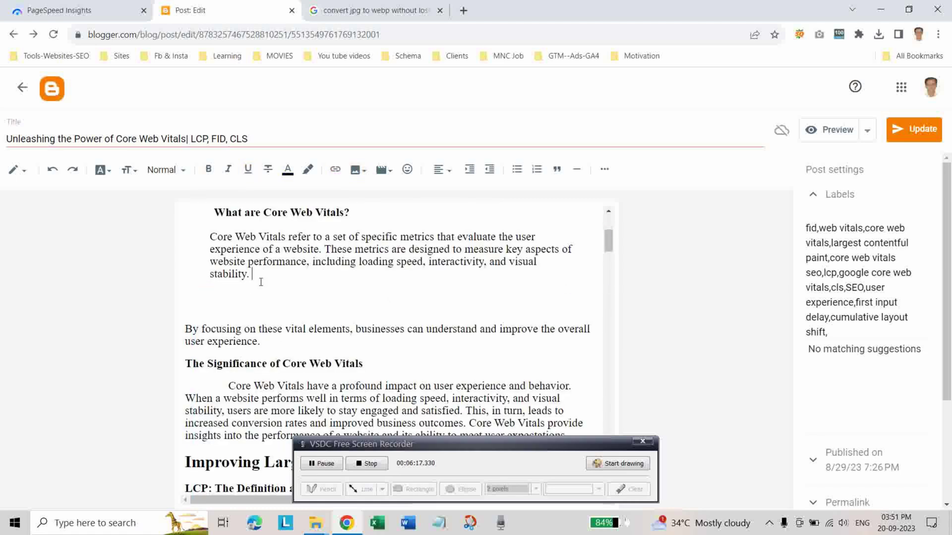
key(Return)
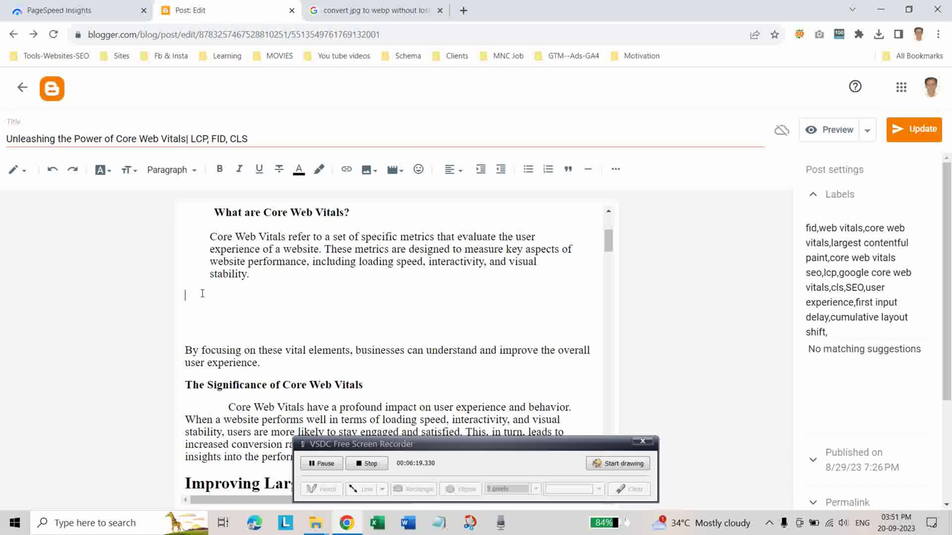
- Upload the Core web vitals image from Downloads and insert it into the post
click(369, 169)
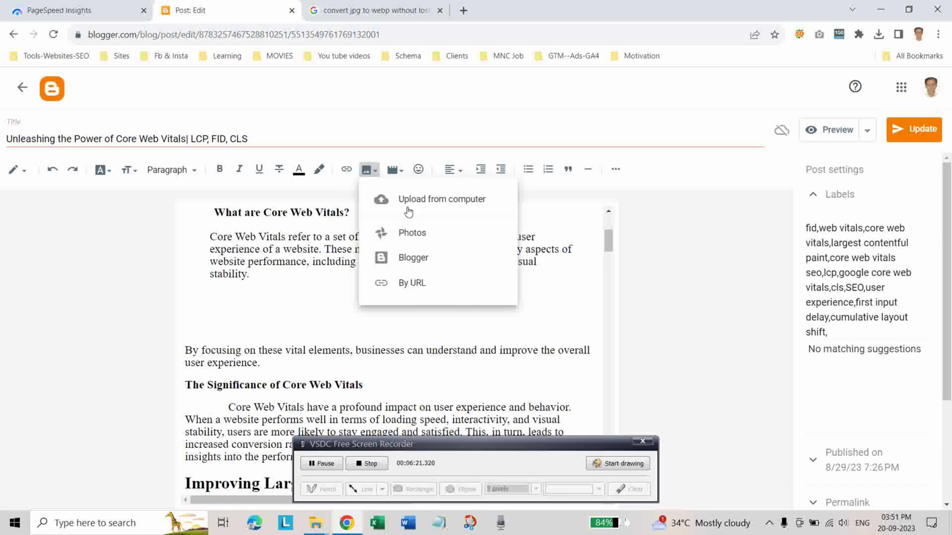
click(398, 200)
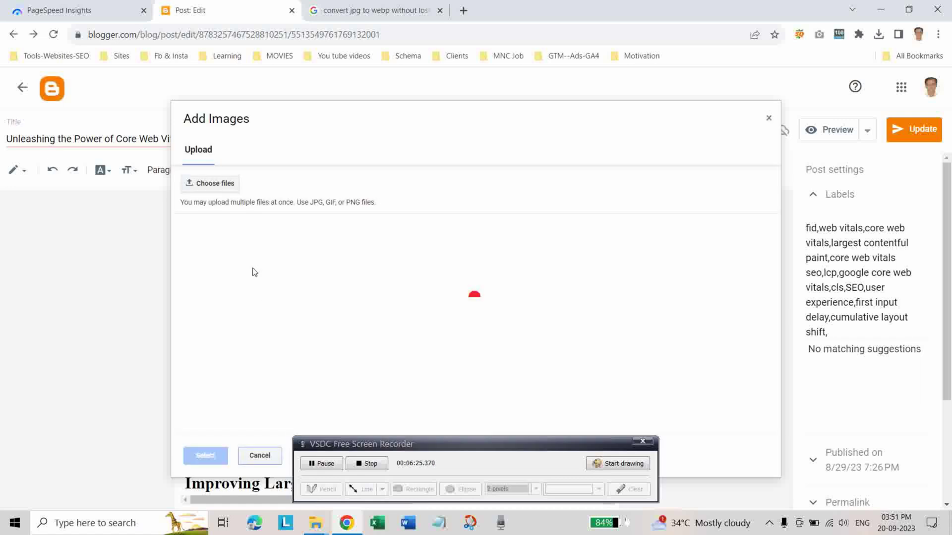
click(209, 185)
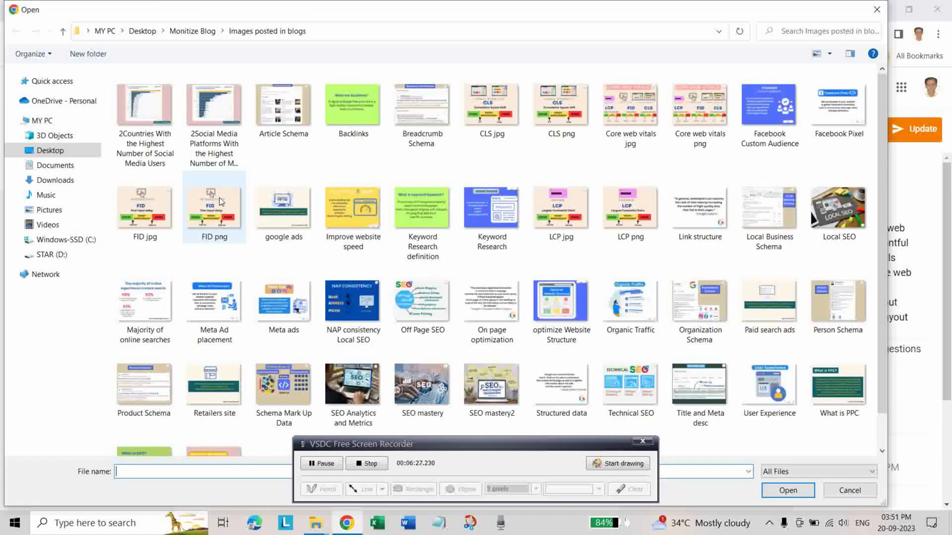
click(69, 184)
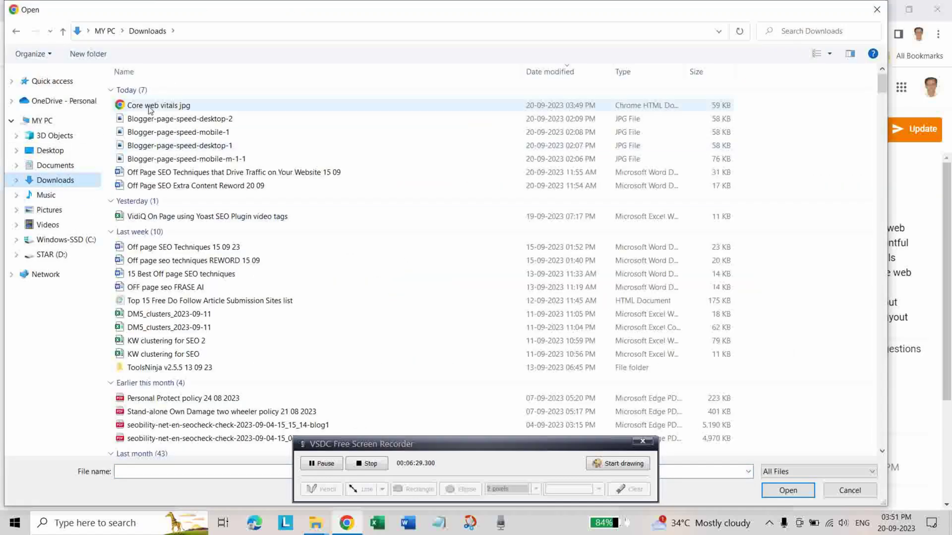
click(149, 106)
click(791, 490)
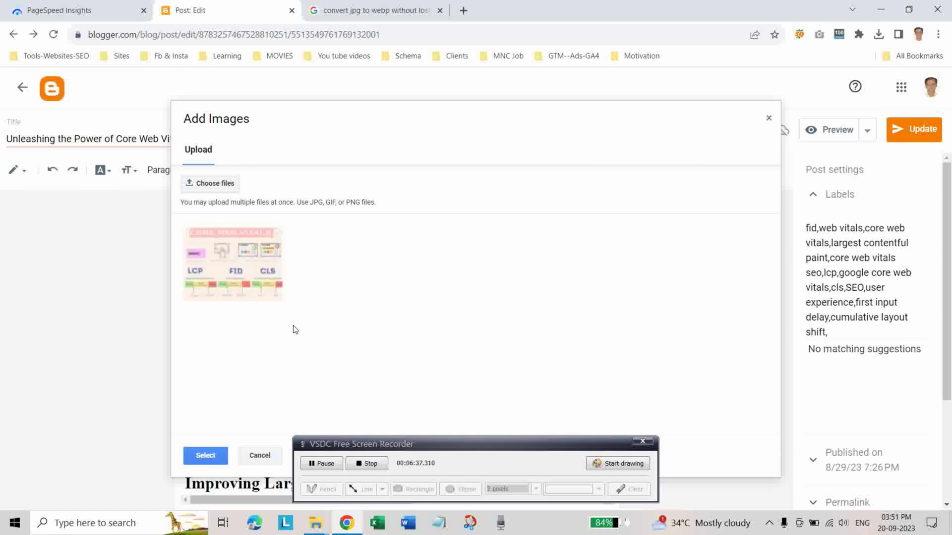
click(227, 275)
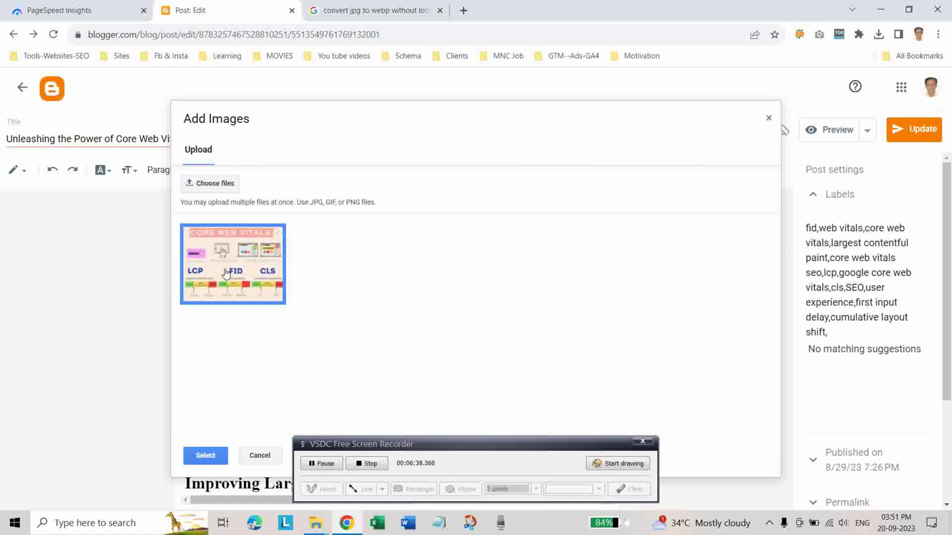
click(206, 456)
scroll(521, 305, down, 2)
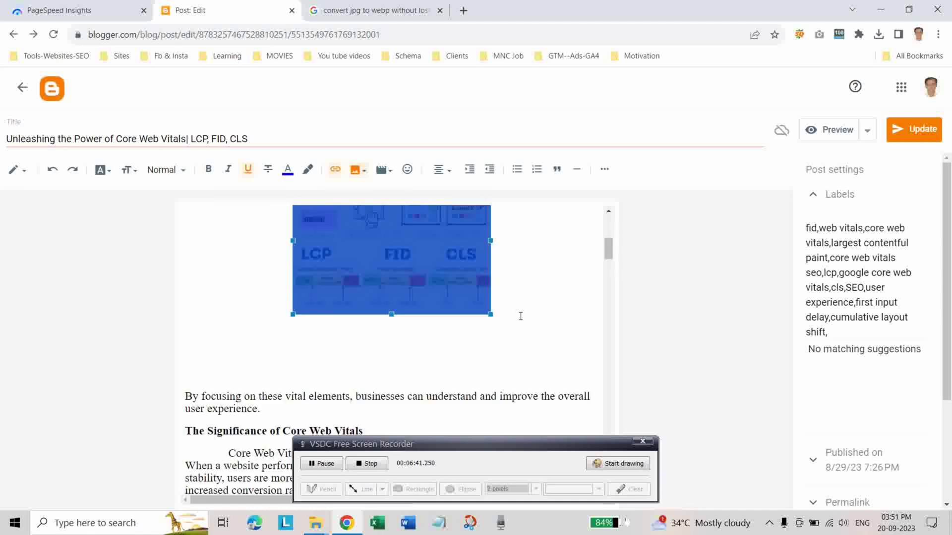
- Remove the blank lines below the new image and select the image again
click(523, 303)
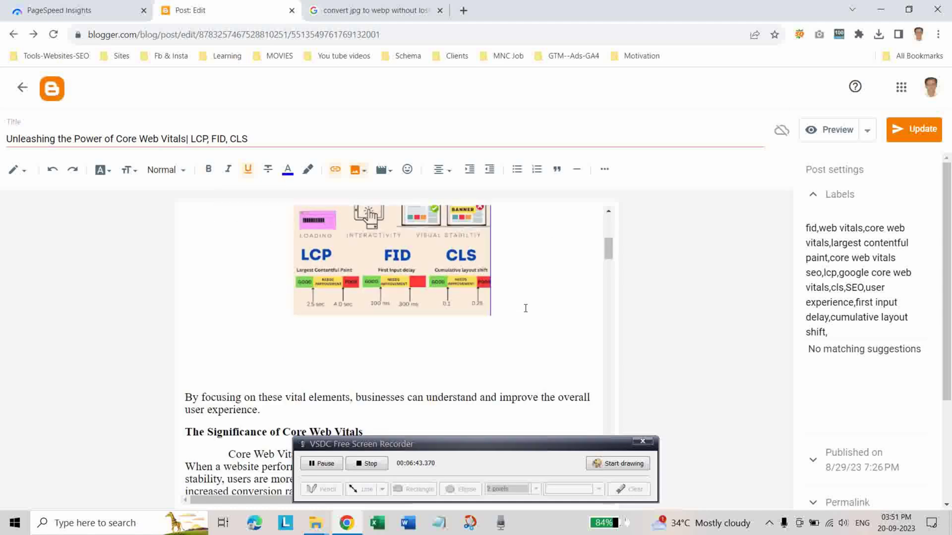
scroll(525, 305, up, 2)
click(368, 344)
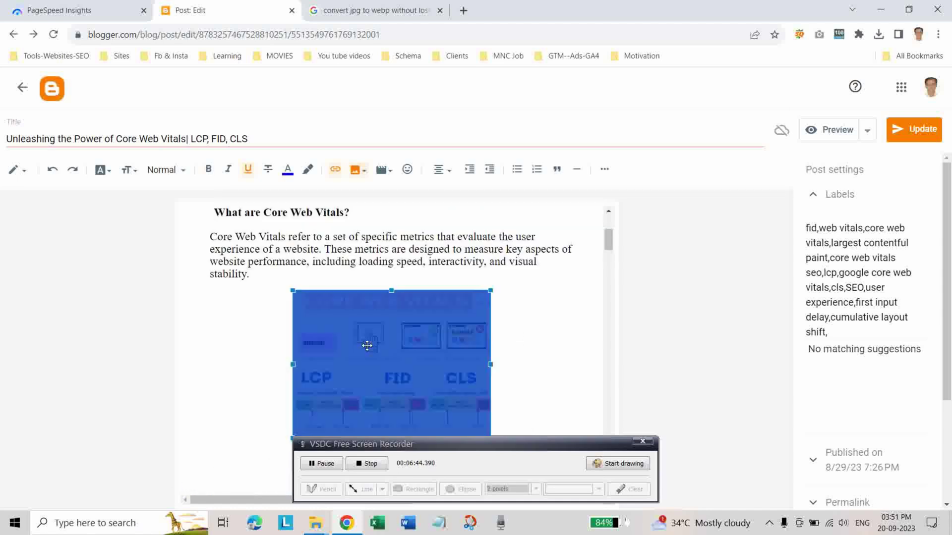
click(519, 347)
scroll(518, 347, down, 3)
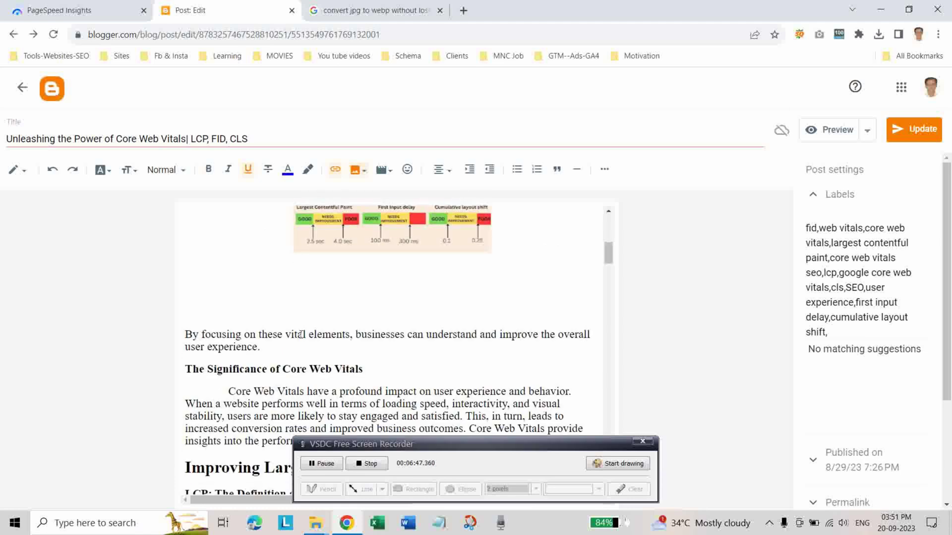
click(253, 277)
key(Delete)
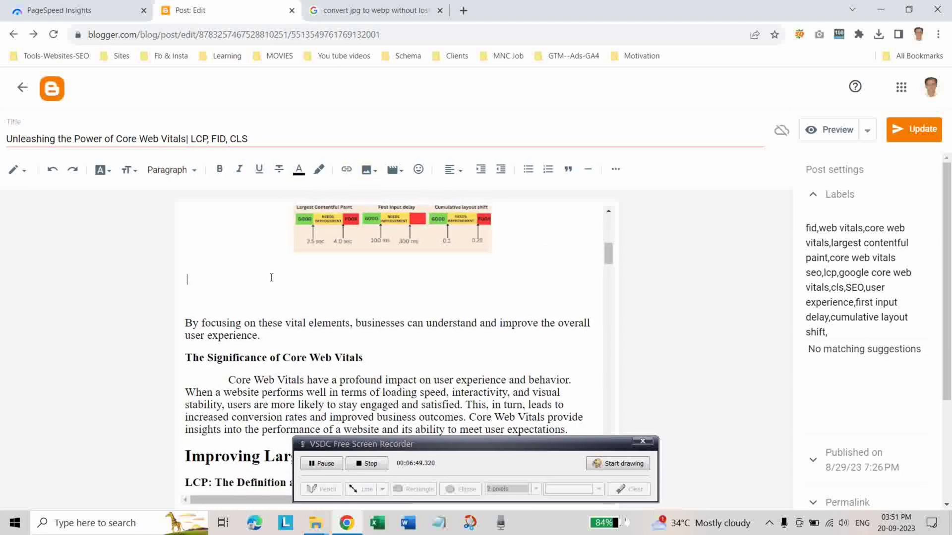
key(Delete)
key(Delete)
scroll(338, 331, up, 3)
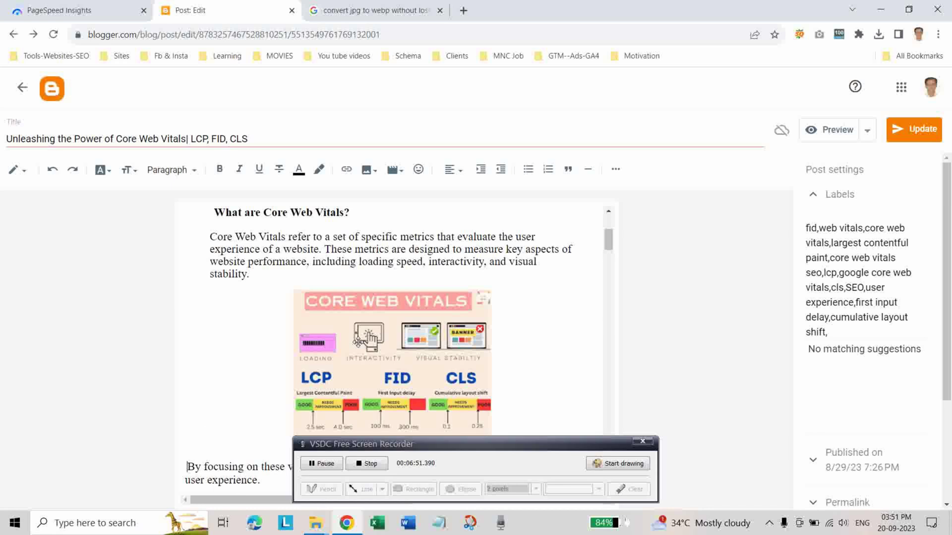
click(355, 338)
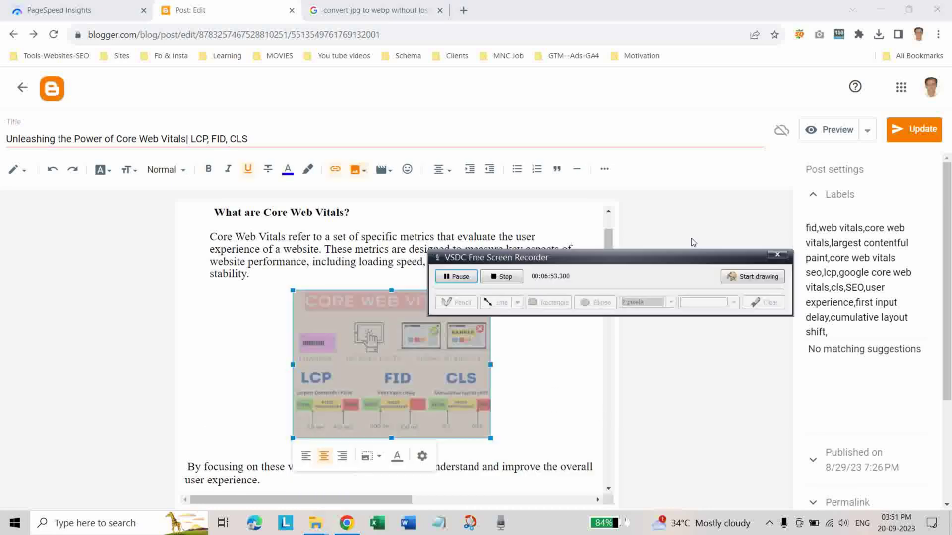
drag(555, 448, 706, 161)
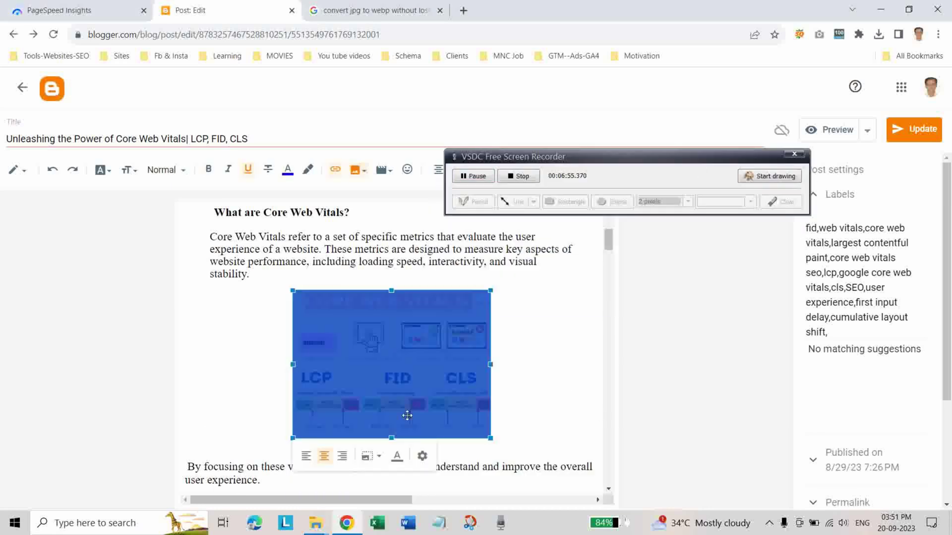
- Set the Core Web Vitals image to Original size in Edit Image, then preview the post
click(422, 456)
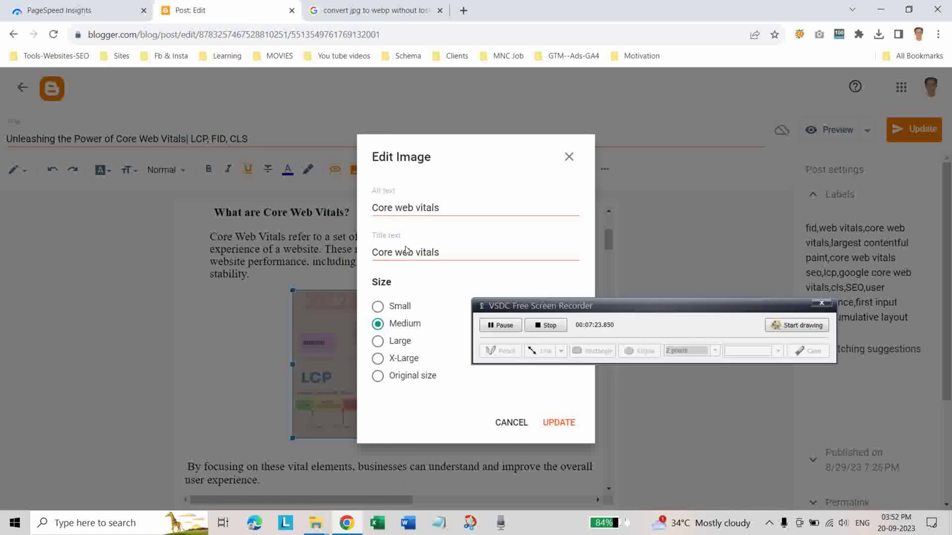
click(377, 376)
click(558, 424)
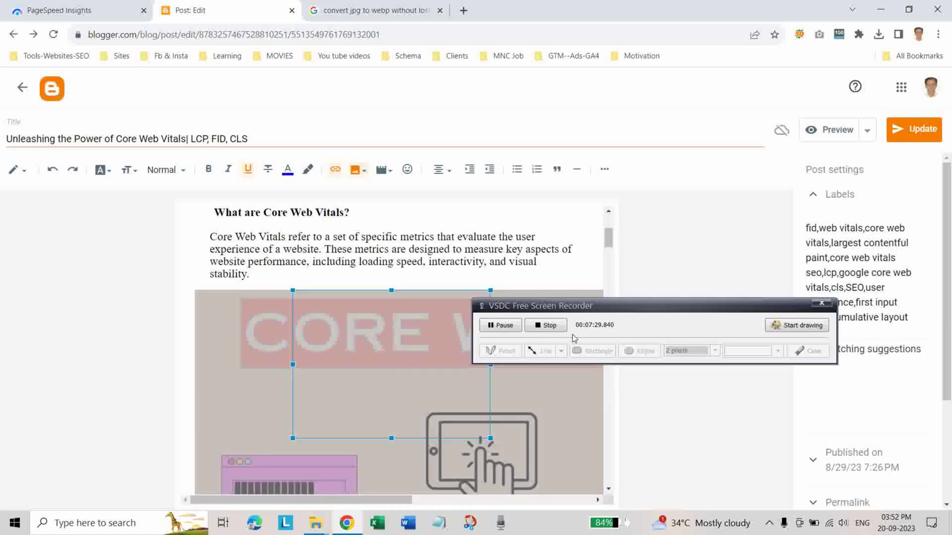
click(825, 132)
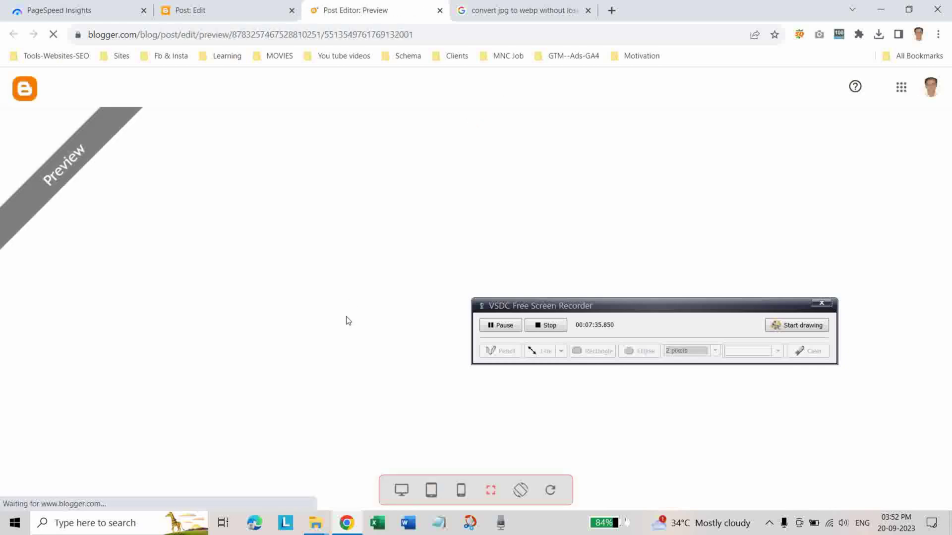
scroll(345, 316, down, 1)
scroll(346, 317, down, 3)
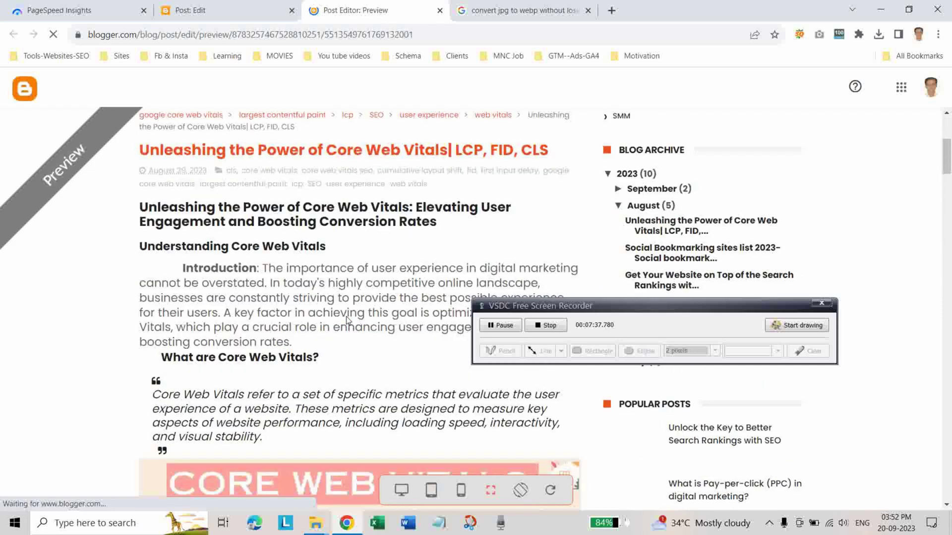
scroll(346, 316, down, 3)
scroll(346, 320, down, 3)
scroll(346, 321, down, 2)
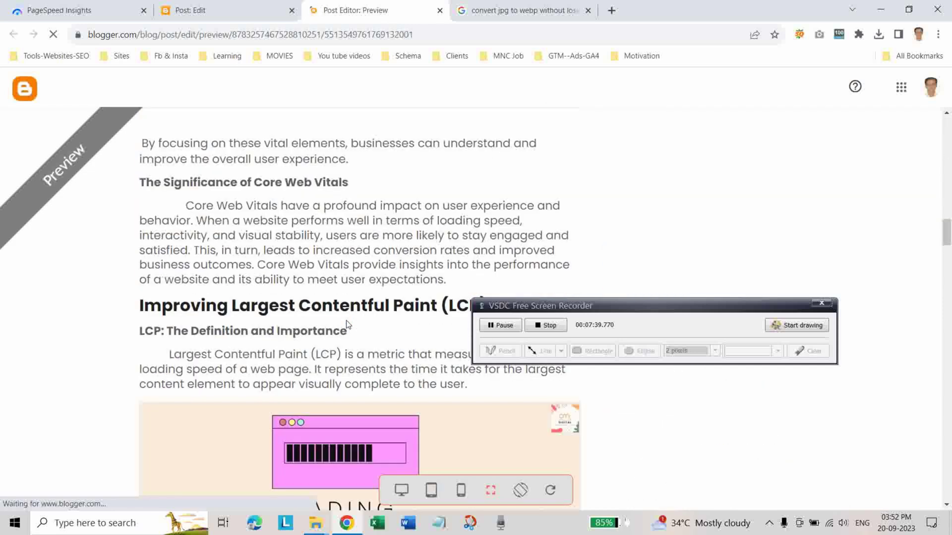
scroll(343, 342, up, 3)
scroll(339, 353, up, 2)
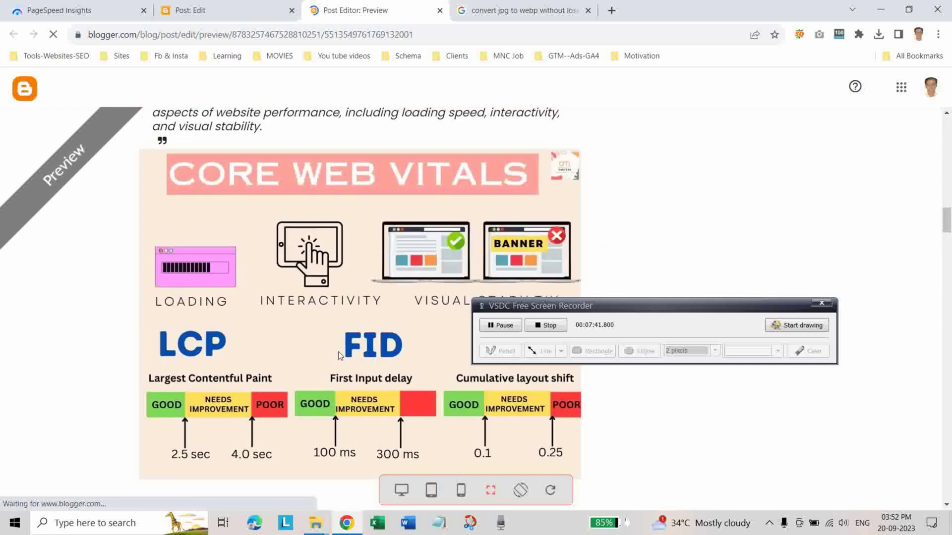
scroll(339, 354, down, 5)
scroll(339, 354, down, 6)
scroll(338, 356, down, 5)
scroll(338, 356, down, 4)
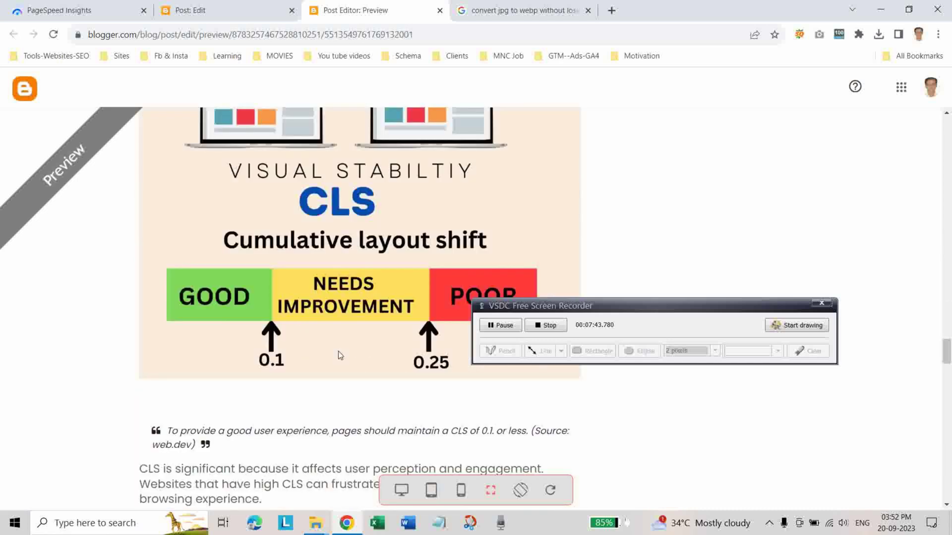
scroll(339, 356, down, 5)
scroll(339, 355, down, 5)
scroll(338, 365, down, 3)
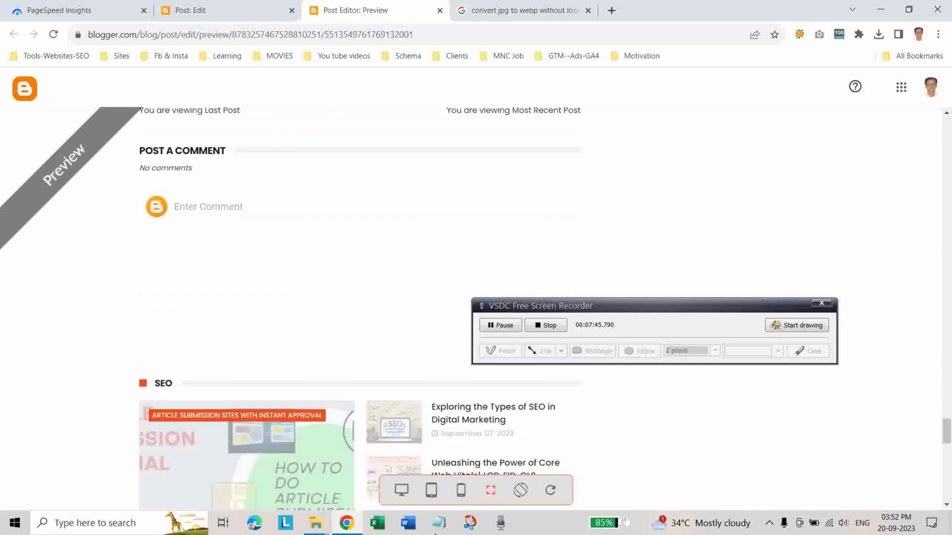
- Switch the post preview to smartphone layout to check the Core Web Vitals image
click(462, 492)
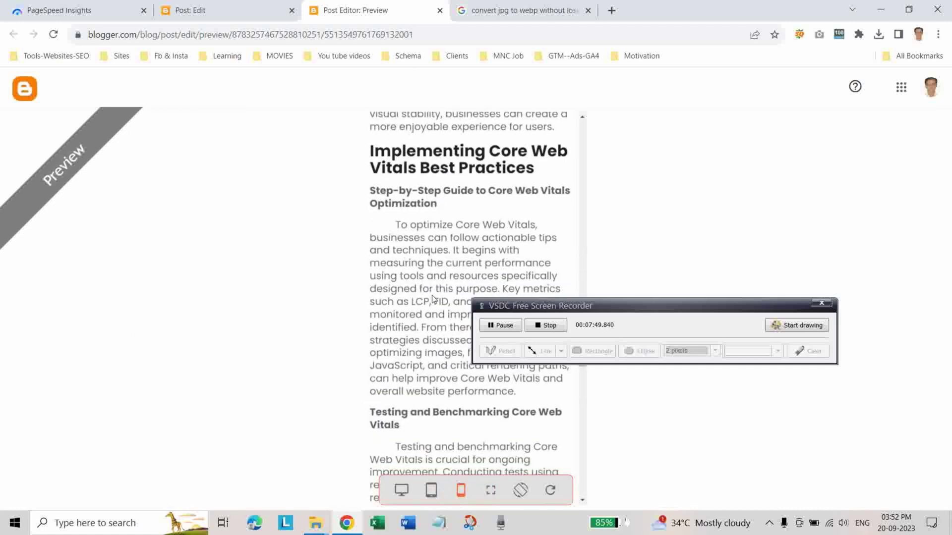
scroll(432, 300, down, 4)
scroll(416, 320, up, 5)
scroll(411, 335, up, 4)
scroll(405, 343, up, 4)
scroll(404, 346, up, 4)
scroll(401, 351, up, 4)
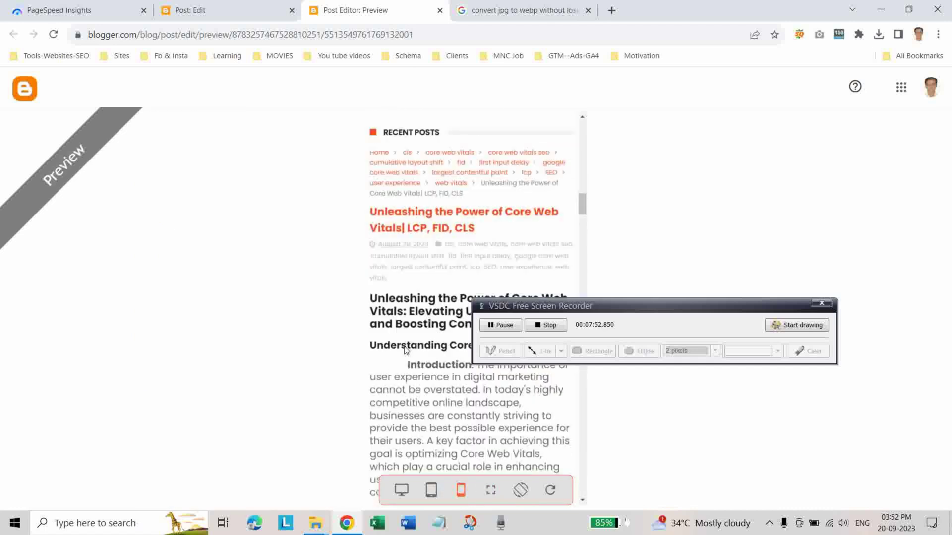
scroll(399, 357, up, 4)
scroll(395, 364, down, 4)
scroll(393, 368, down, 4)
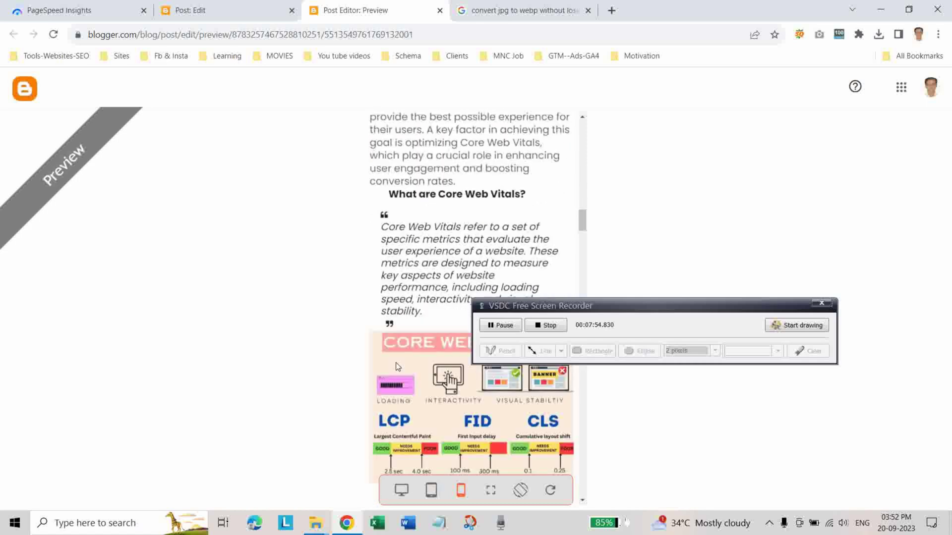
scroll(390, 372, down, 3)
scroll(387, 375, down, 2)
scroll(387, 376, up, 2)
scroll(383, 368, up, 3)
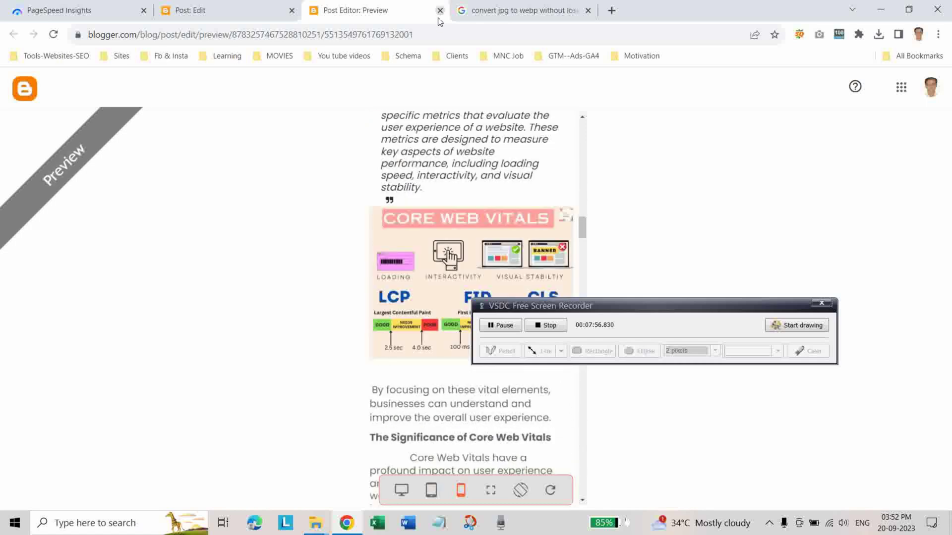
- Close the preview, update the Core Web Vitals post, and return to the posts list
key(ctrl+w)
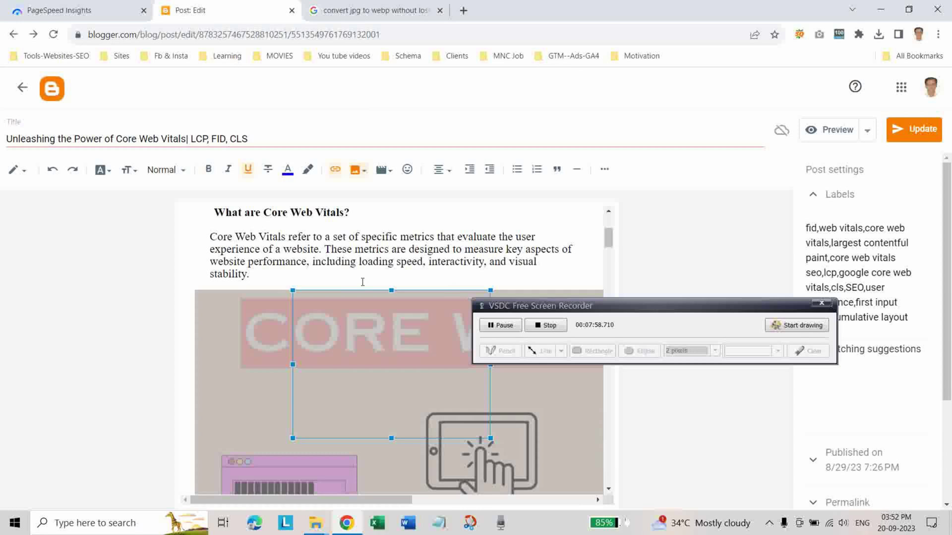
click(292, 273)
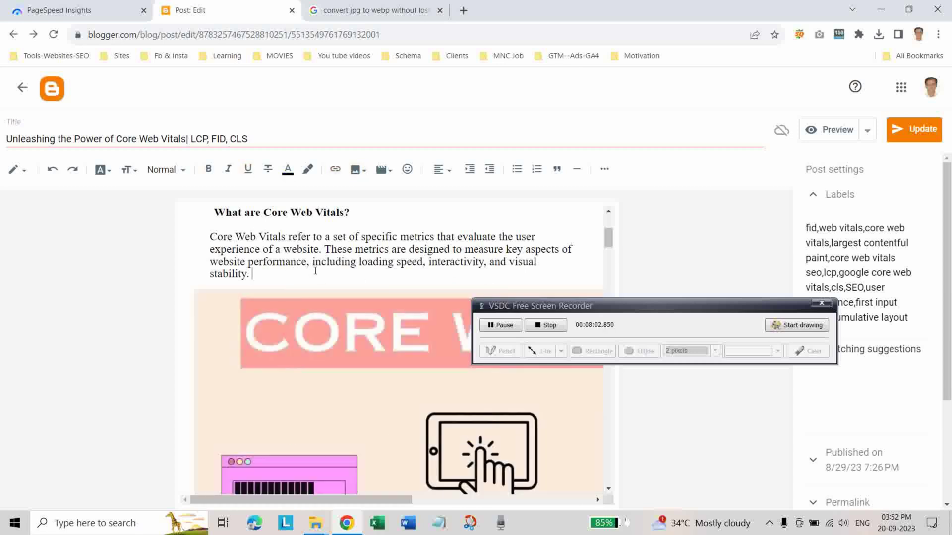
click(913, 133)
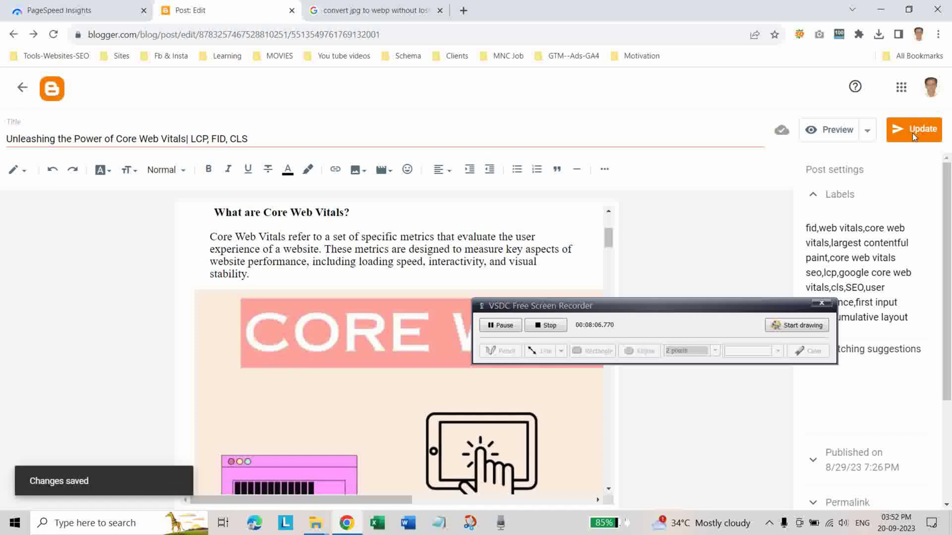
click(22, 88)
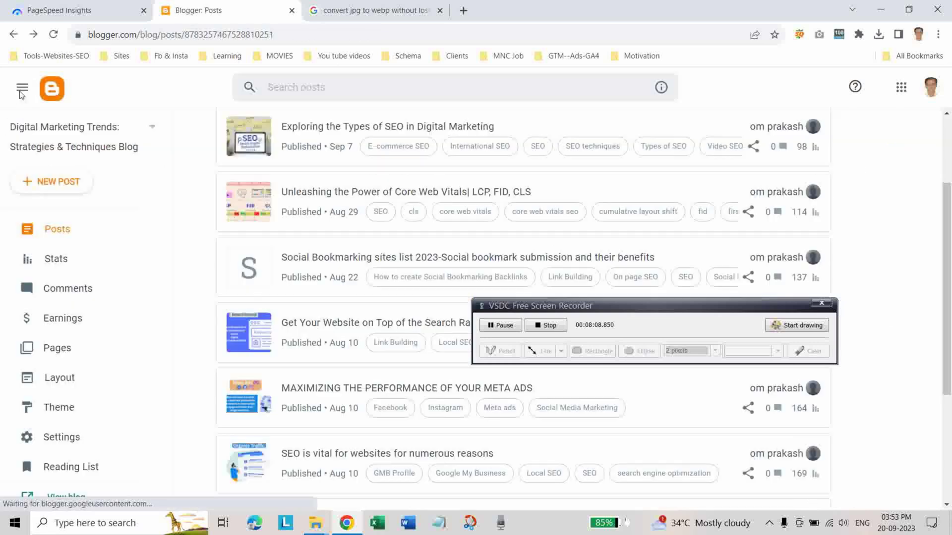
click(60, 10)
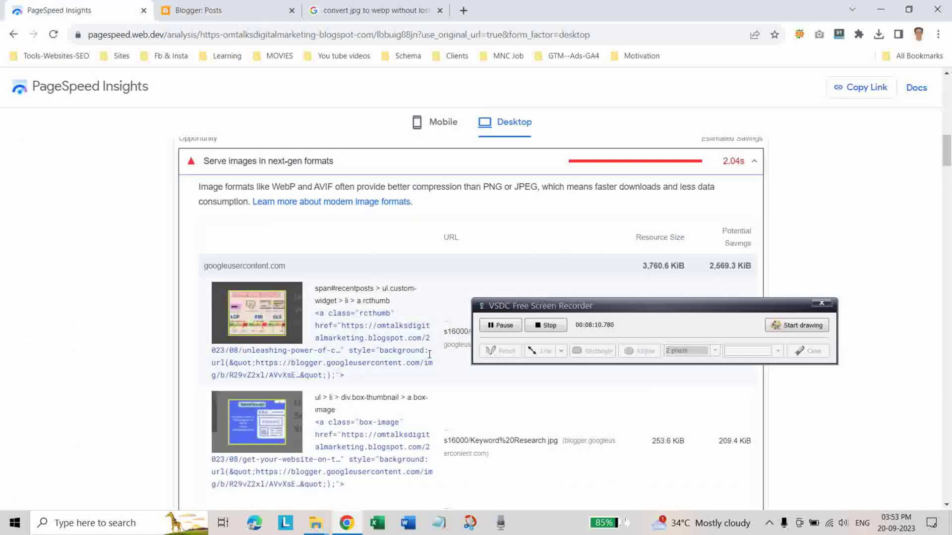
drag(609, 322, 569, 491)
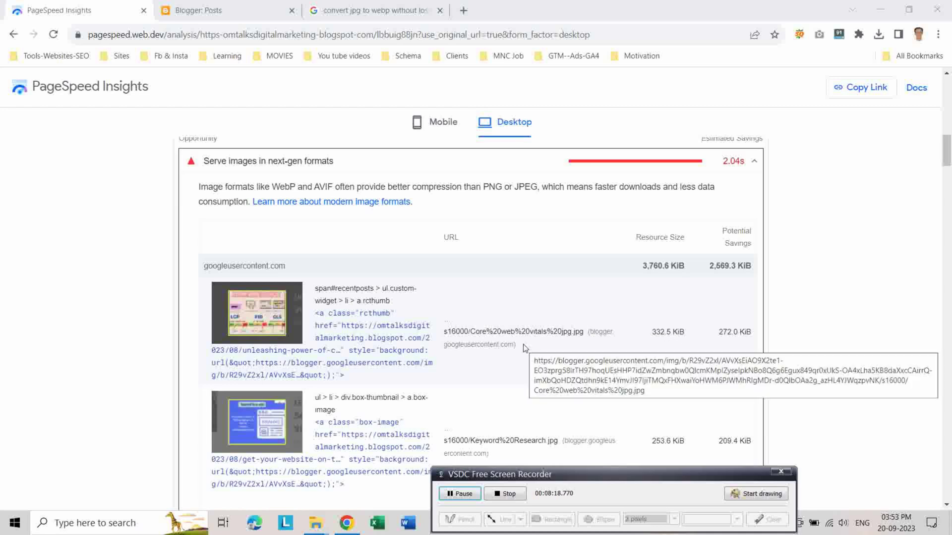
click(53, 35)
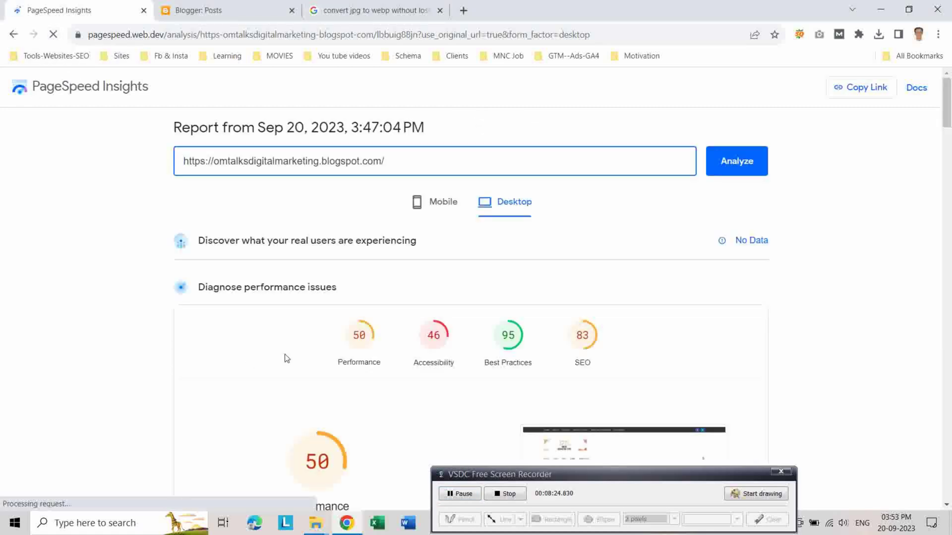
scroll(272, 330, down, 3)
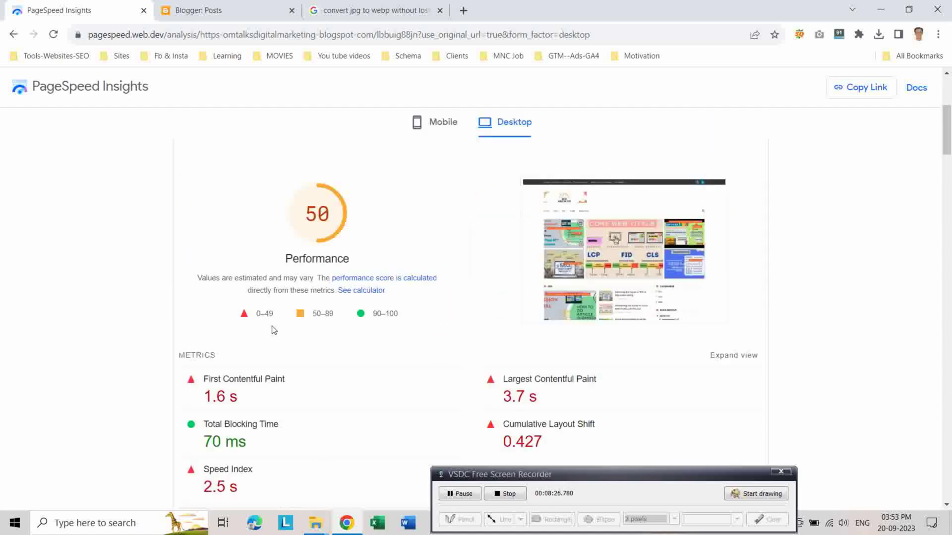
scroll(272, 330, down, 4)
scroll(703, 303, down, 1)
click(755, 285)
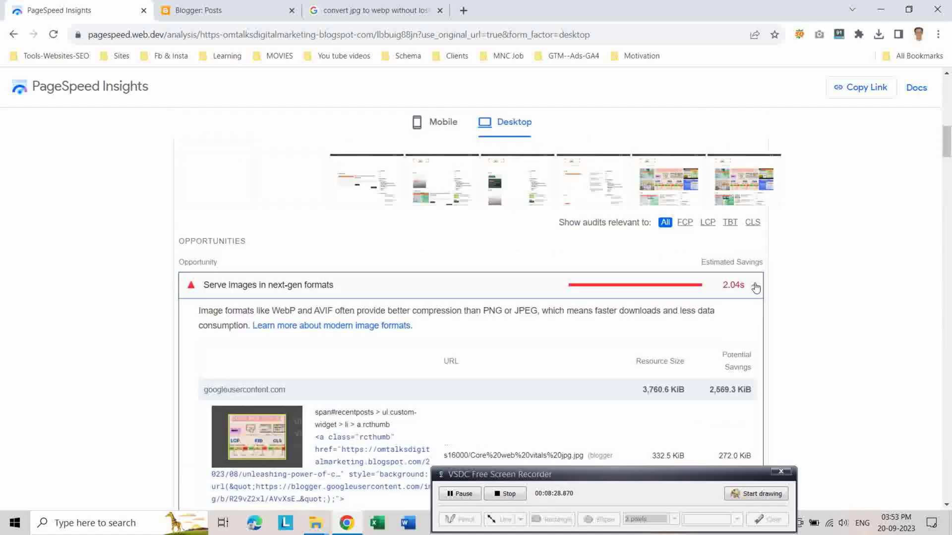
scroll(754, 285, down, 2)
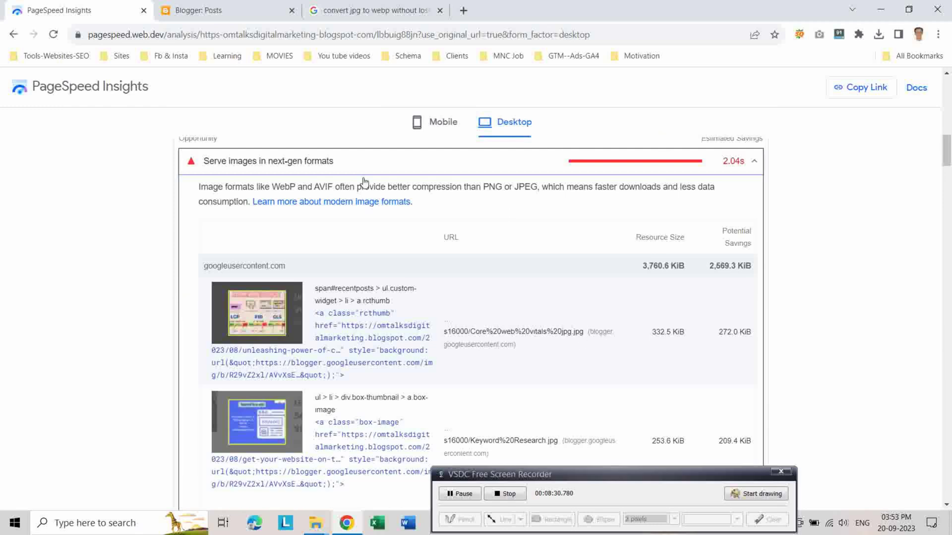
click(53, 35)
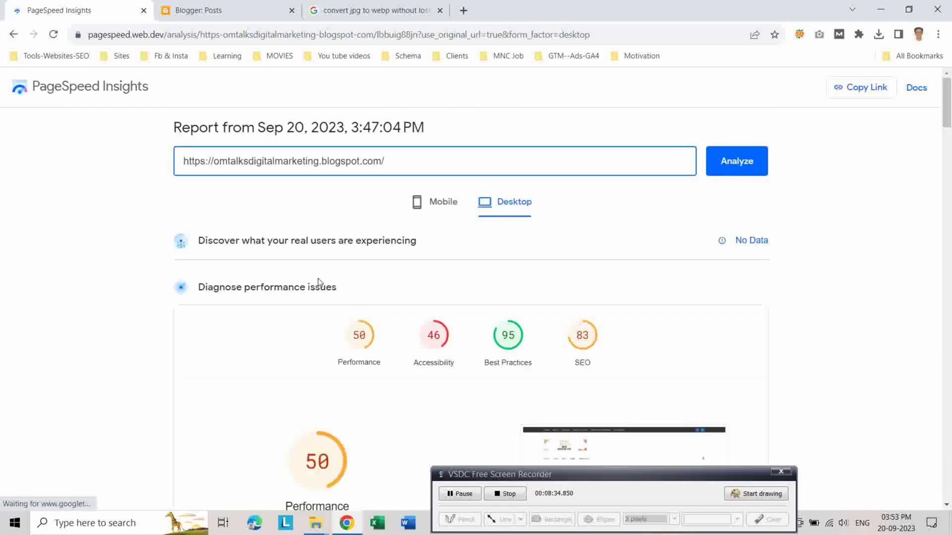
scroll(318, 282, down, 3)
scroll(319, 282, down, 3)
scroll(319, 282, down, 2)
scroll(319, 282, down, 2)
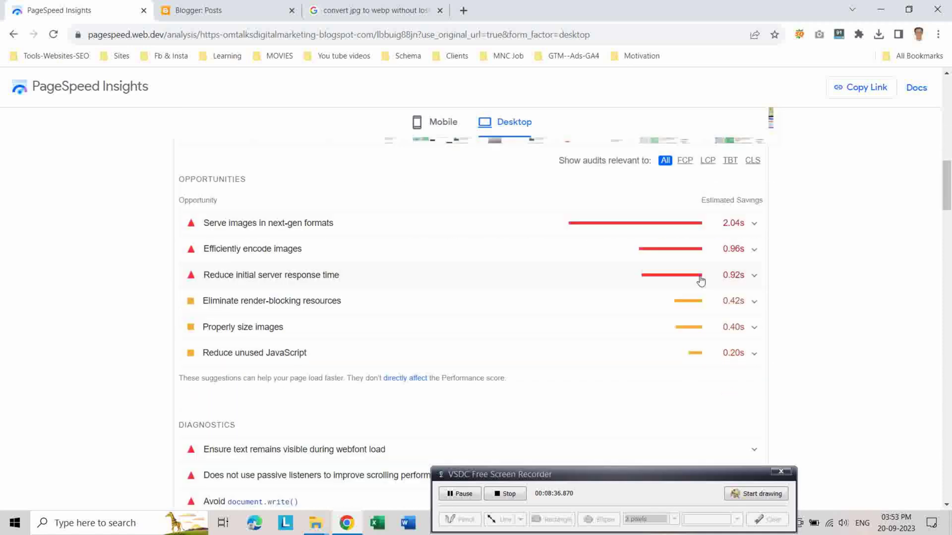
click(743, 228)
scroll(502, 310, down, 1)
scroll(502, 311, down, 1)
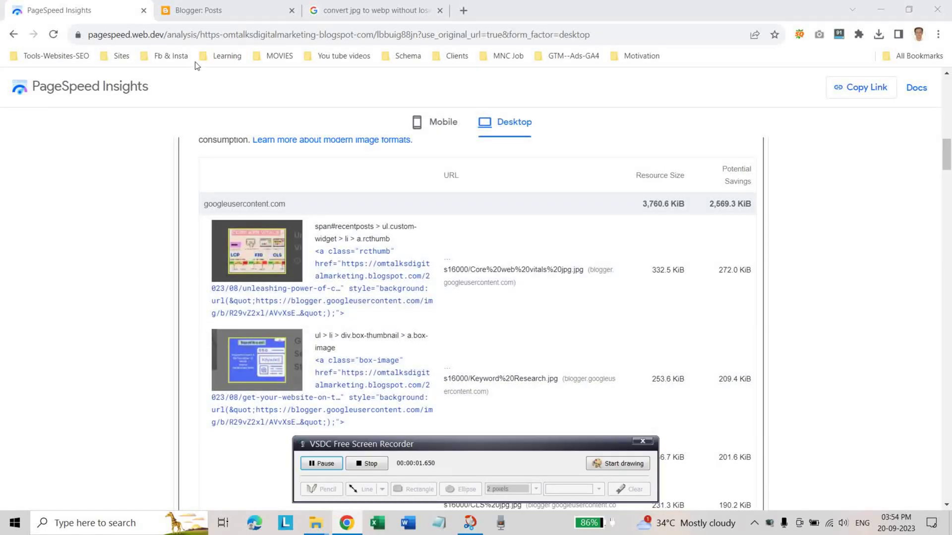
- Compare the refreshed mobile report's 6.80s savings with the earlier 10.50s, 3,760.6 KiB screenshot
click(212, 11)
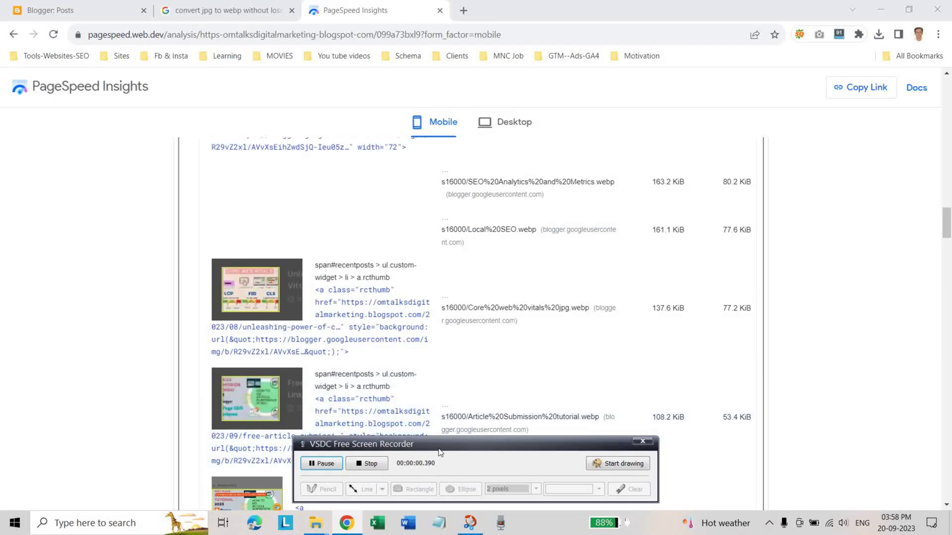
drag(439, 448, 198, 131)
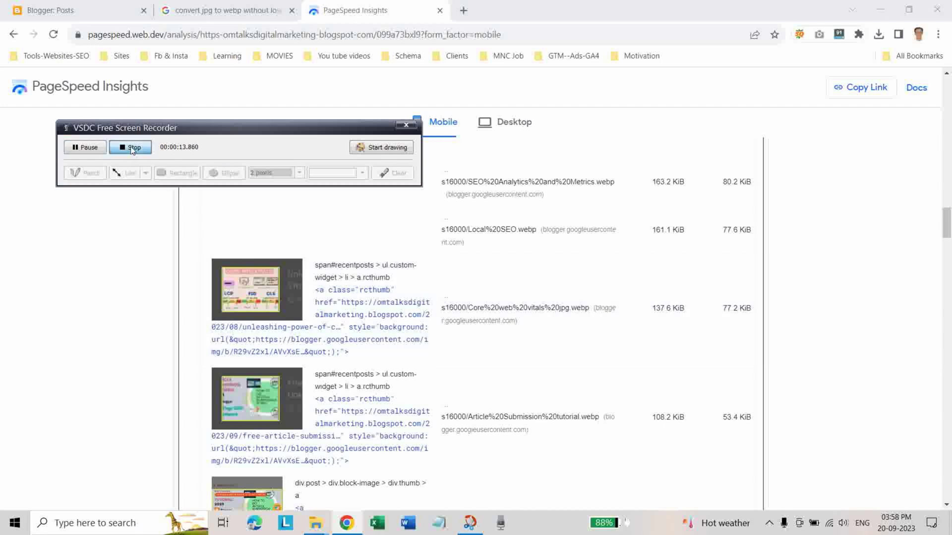
click(130, 148)
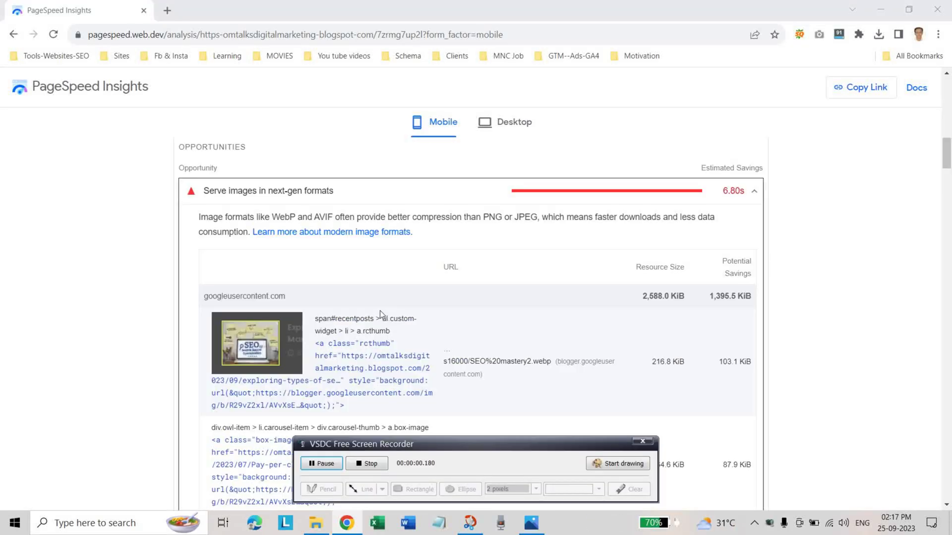
scroll(375, 311, down, 1)
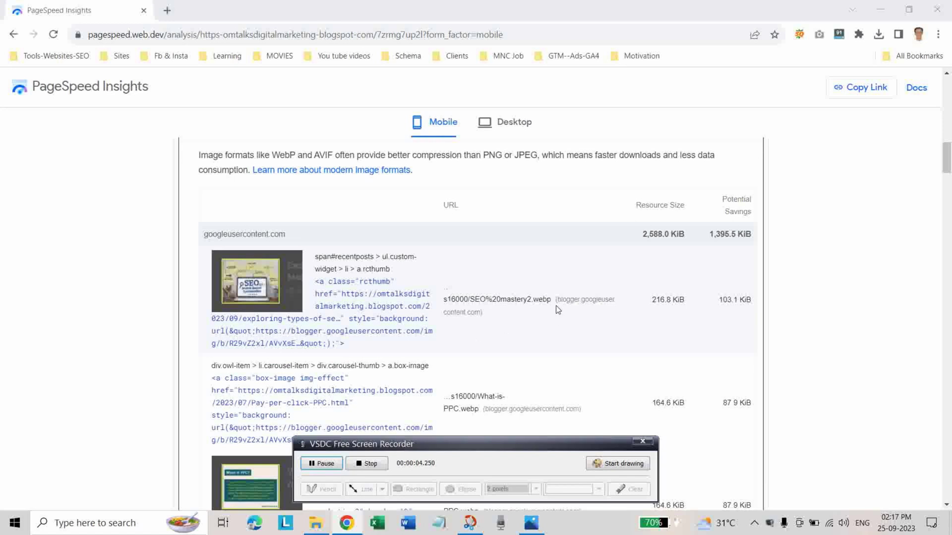
scroll(540, 312, down, 2)
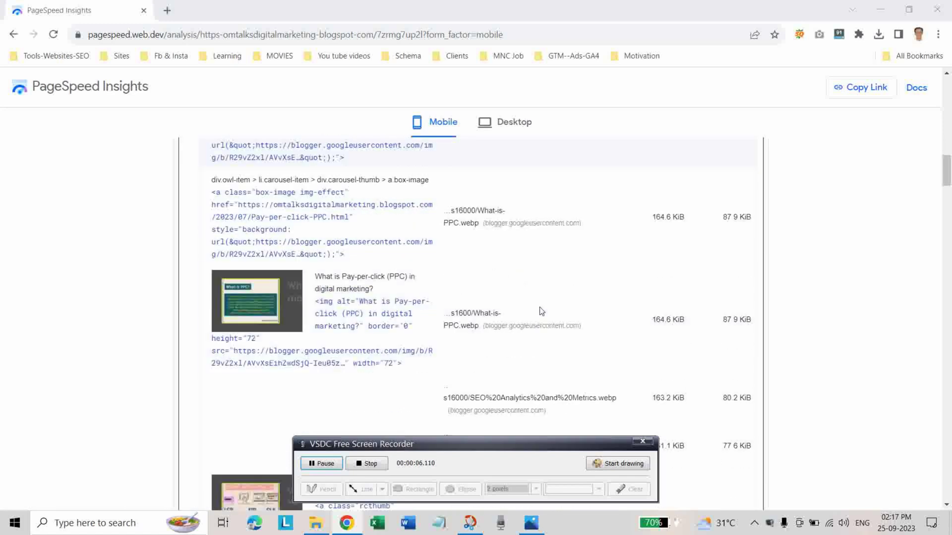
scroll(490, 254, down, 2)
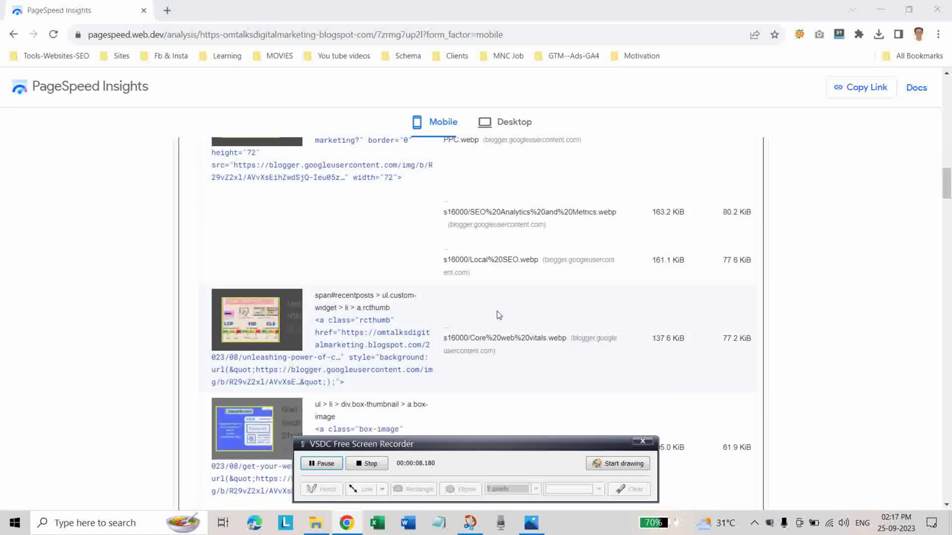
scroll(493, 319, up, 3)
scroll(493, 320, up, 2)
scroll(494, 319, up, 2)
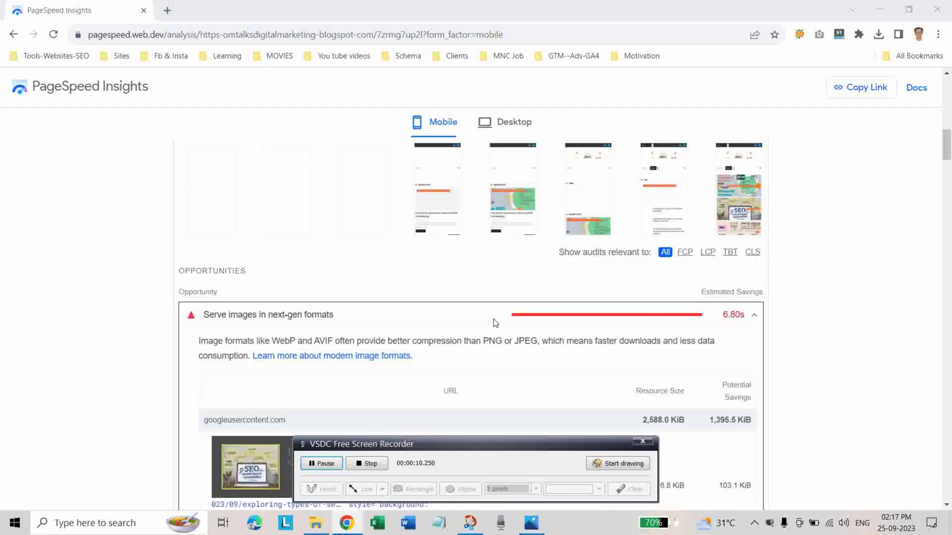
scroll(493, 320, down, 1)
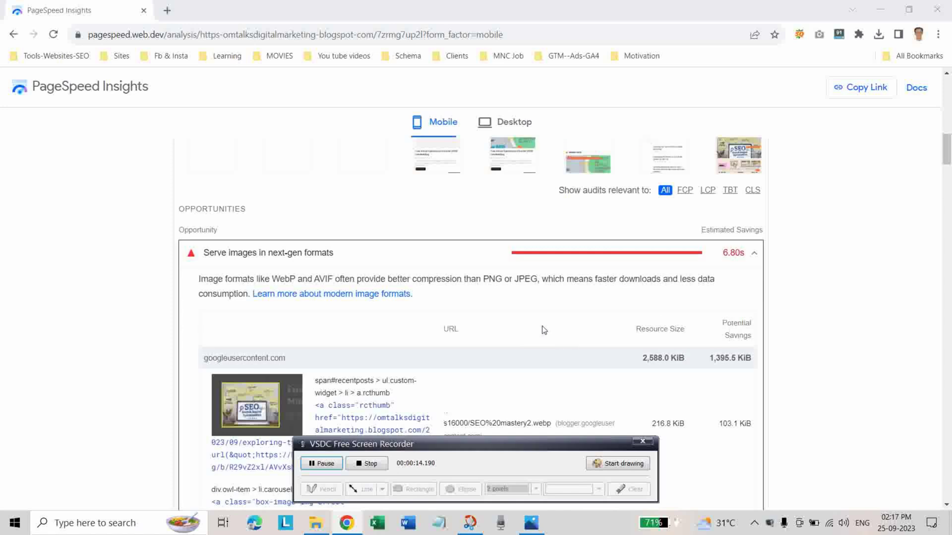
click(533, 526)
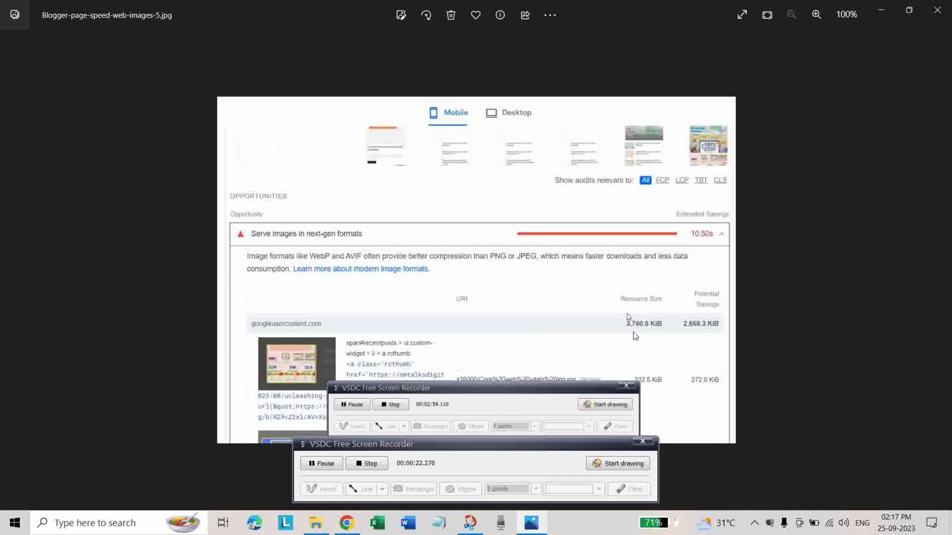
click(881, 10)
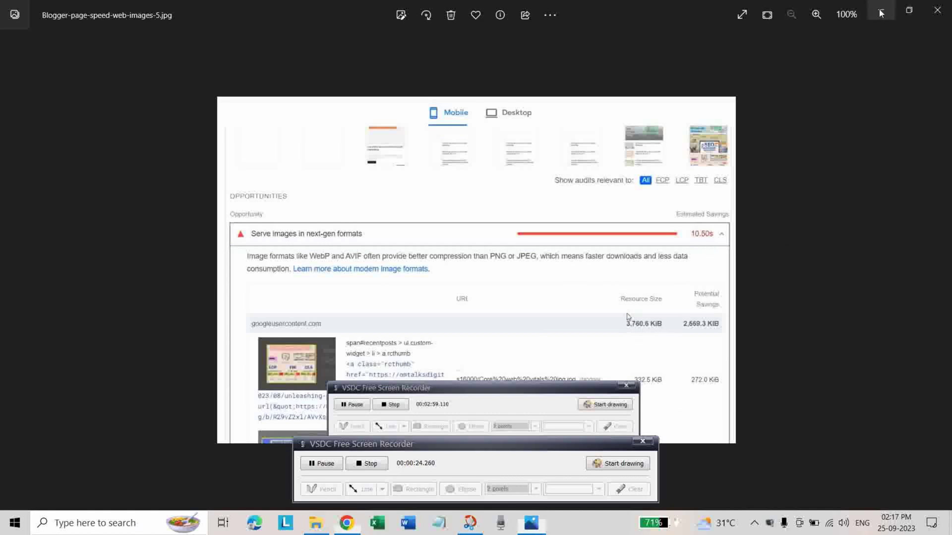
scroll(652, 355, down, 1)
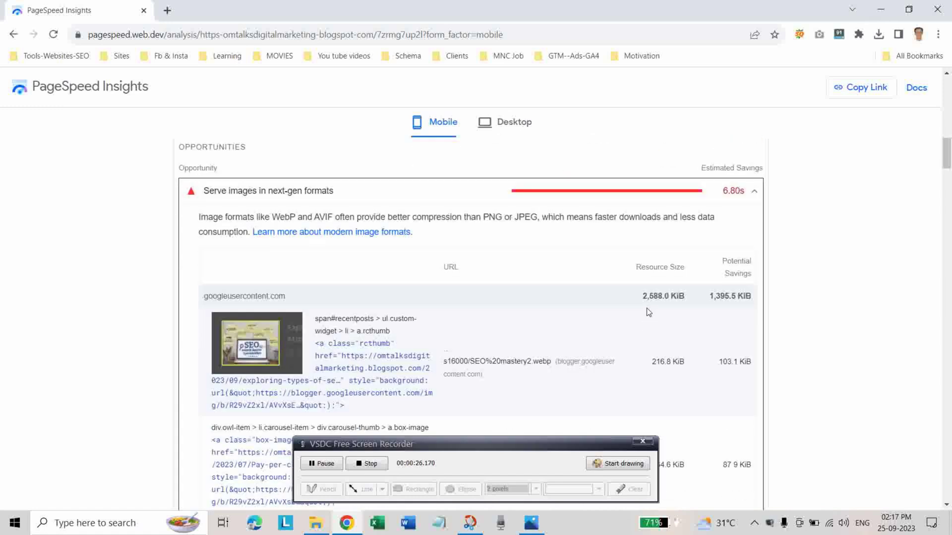